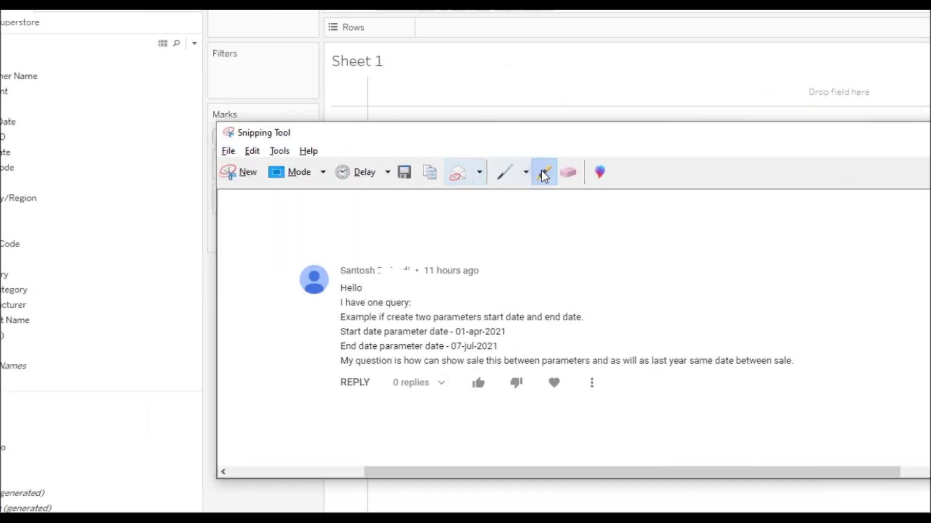
- Clear the Snipping Tool window off the worksheet and widen the data pane so the field names show in full
{"action": "left_click_drag", "start_coordinate": [565, 136], "coordinate": [678, 238]}
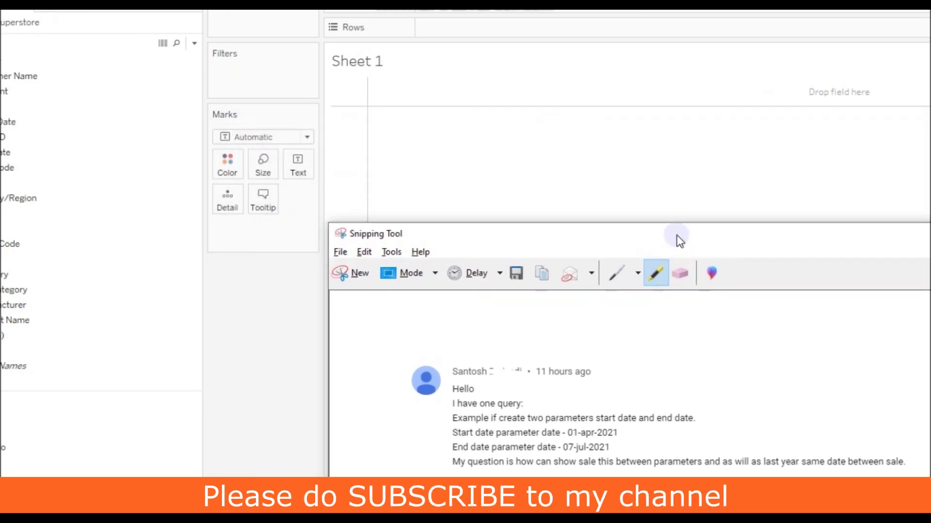
{"action": "left_click", "coordinate": [700, 237]}
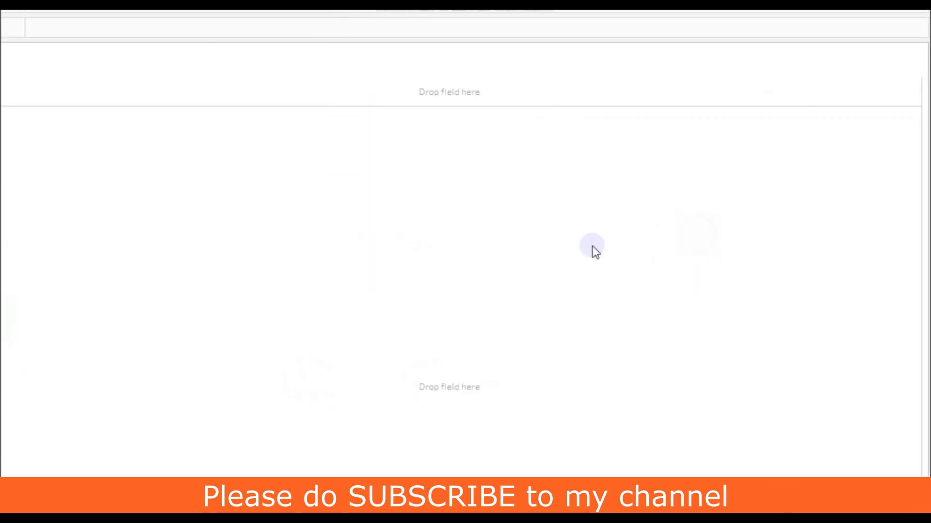
{"action": "left_click_drag", "start_coordinate": [252, 231], "coordinate": [291, 233]}
{"action": "left_click", "coordinate": [237, 276]}
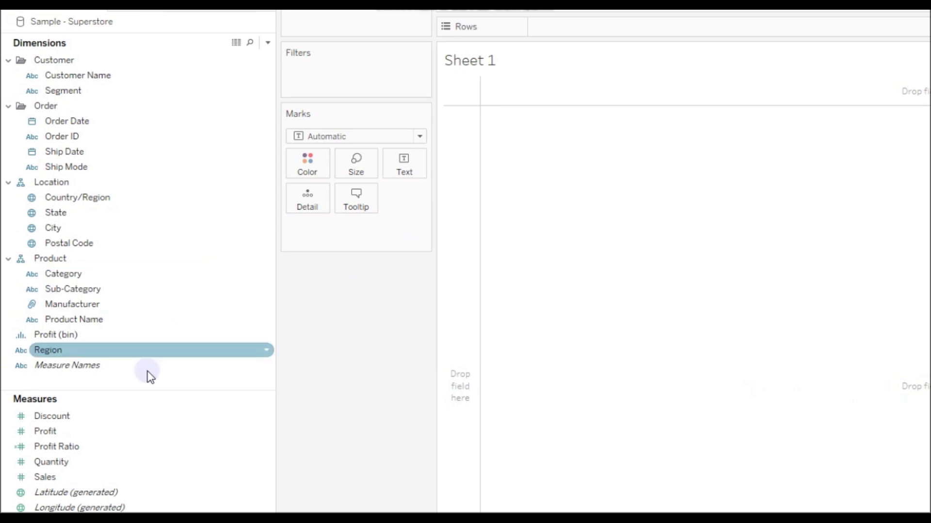
- Create a parameter named Start Date with the Date data type and a current value of 7/1/2021
{"action": "right_click", "coordinate": [134, 384]}
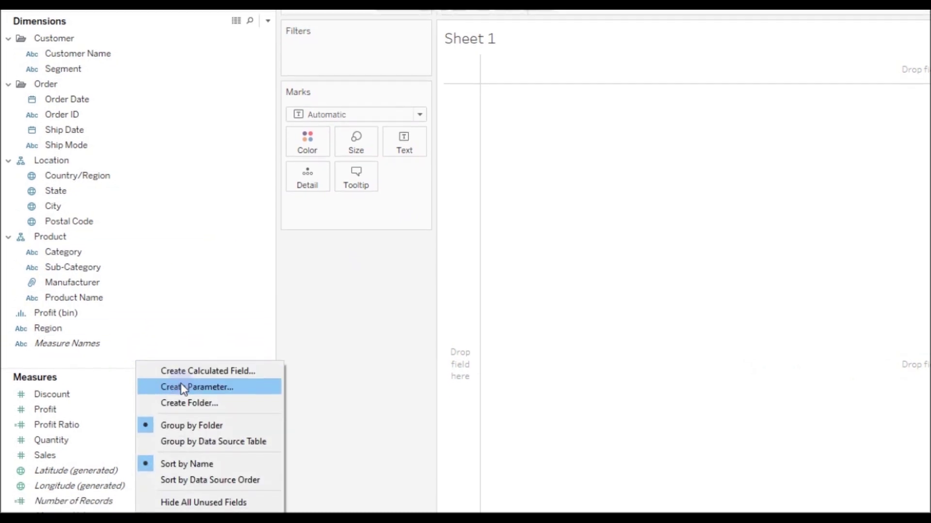
{"action": "left_click", "coordinate": [183, 398]}
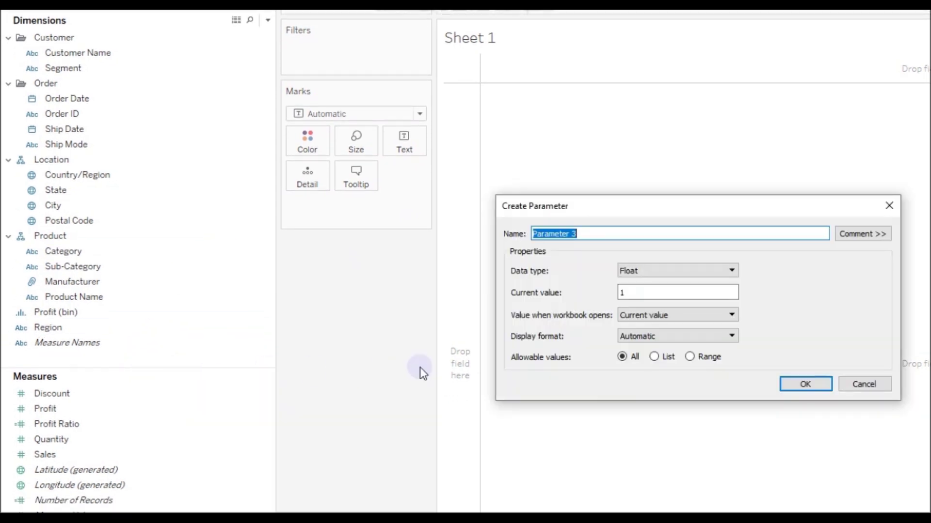
{"action": "type", "text": "Start Date"}
{"action": "left_click", "coordinate": [648, 272]}
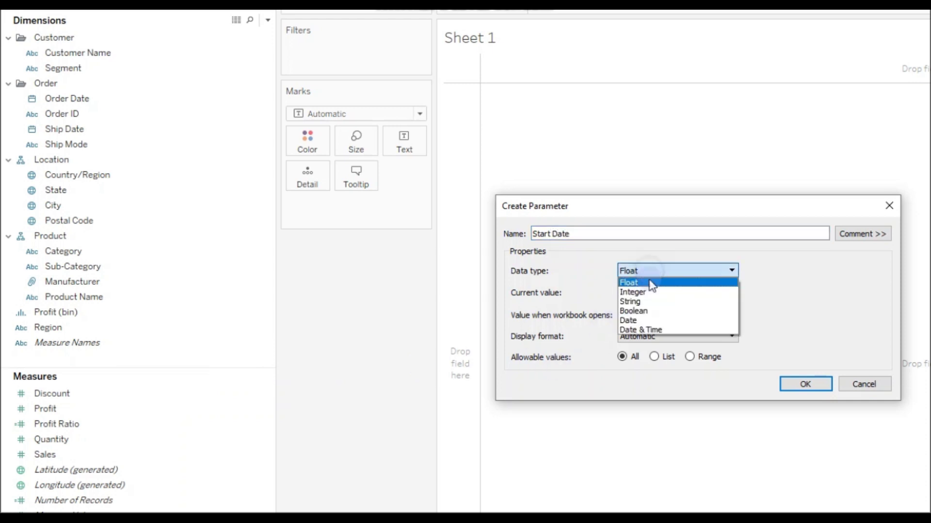
{"action": "left_click", "coordinate": [644, 318]}
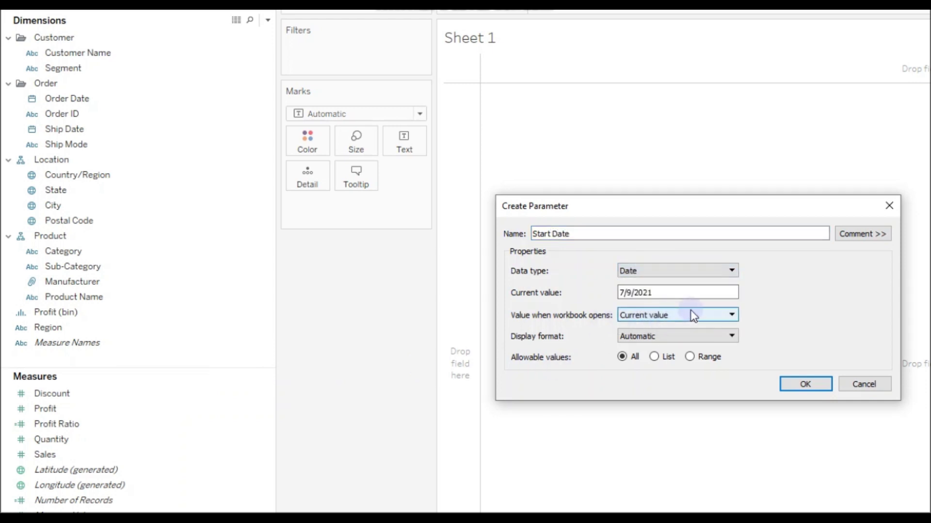
{"action": "left_click", "coordinate": [663, 295]}
{"action": "left_click", "coordinate": [665, 294]}
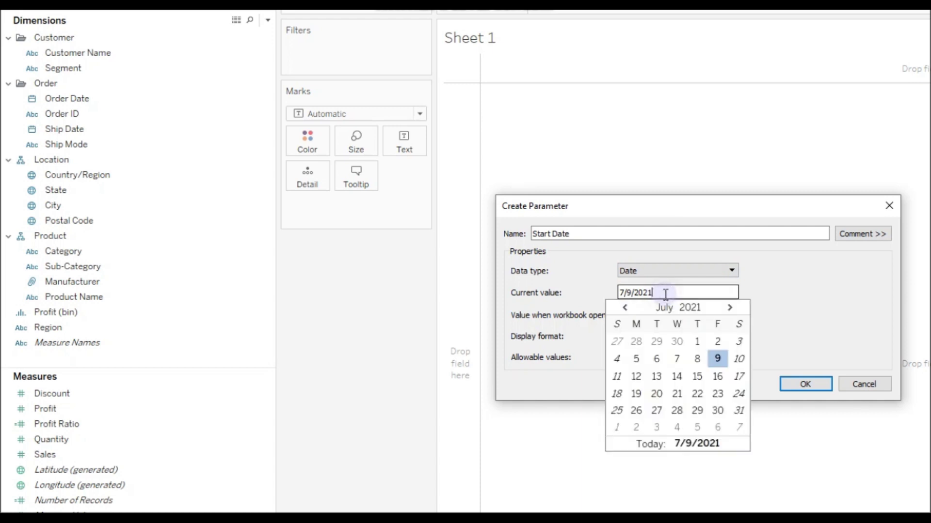
{"action": "left_click", "coordinate": [696, 342]}
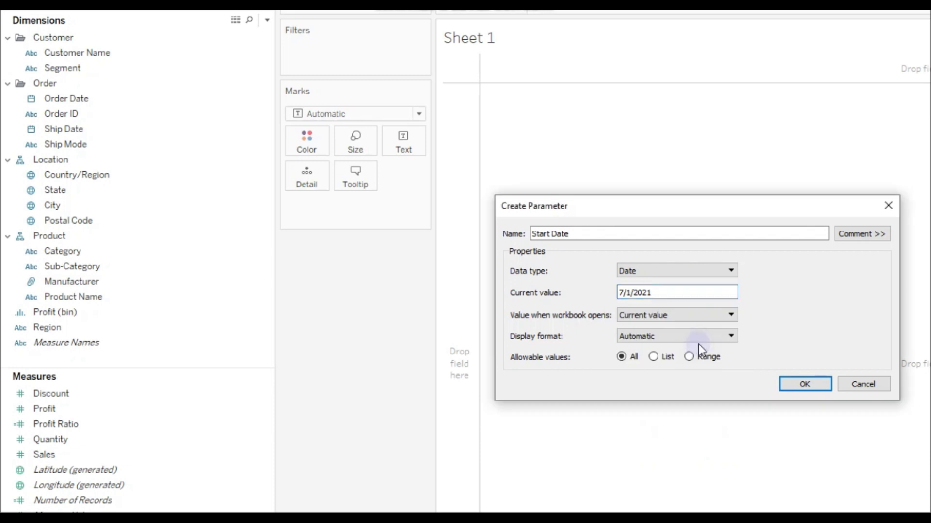
{"action": "left_click", "coordinate": [700, 382]}
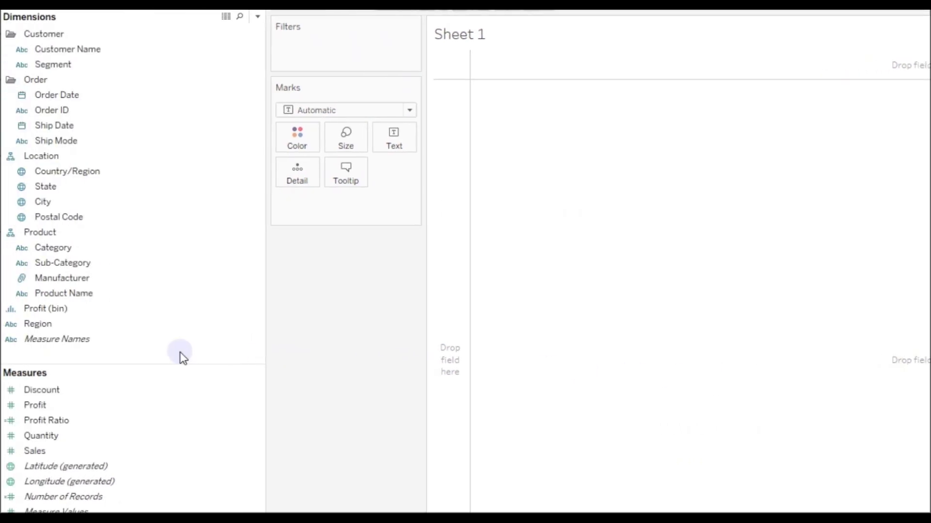
- Create a second parameter named End Date with the Date data type
{"action": "right_click", "coordinate": [111, 363]}
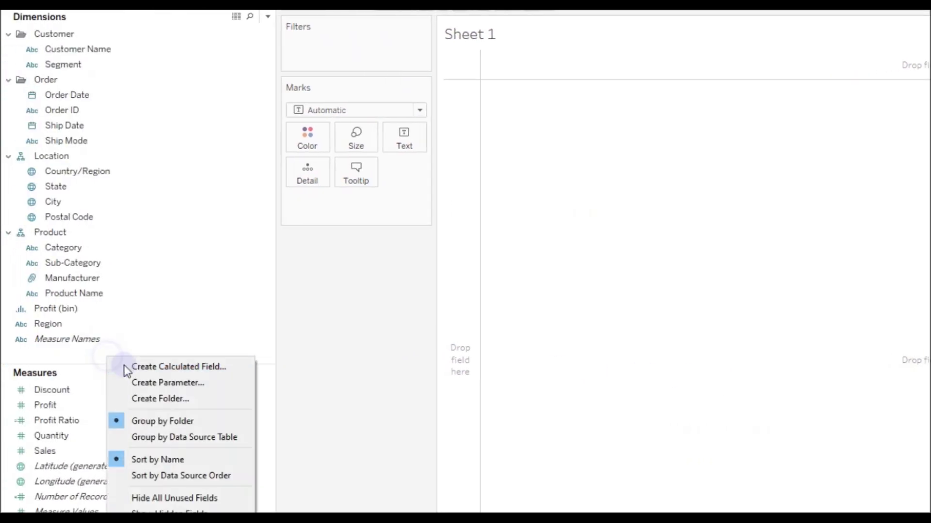
{"action": "left_click", "coordinate": [165, 384]}
{"action": "type", "text": "End Date"}
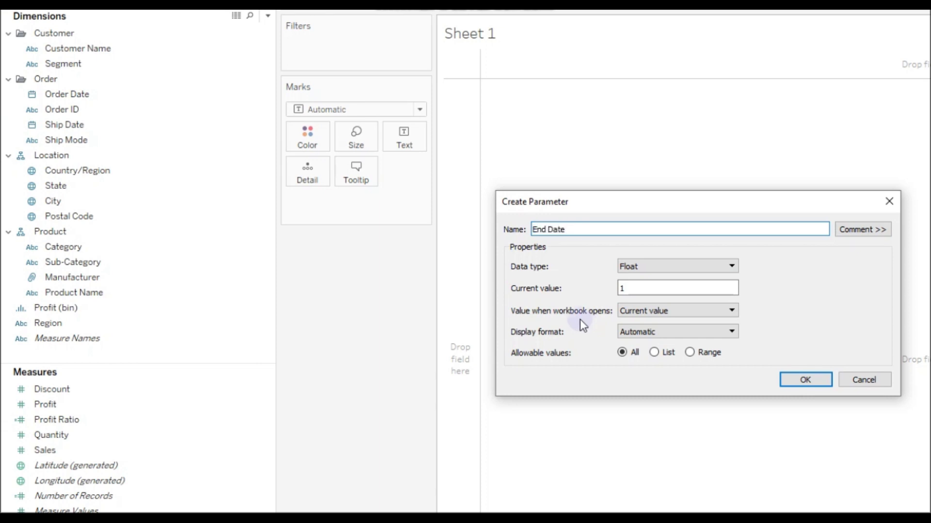
{"action": "left_click", "coordinate": [641, 267]}
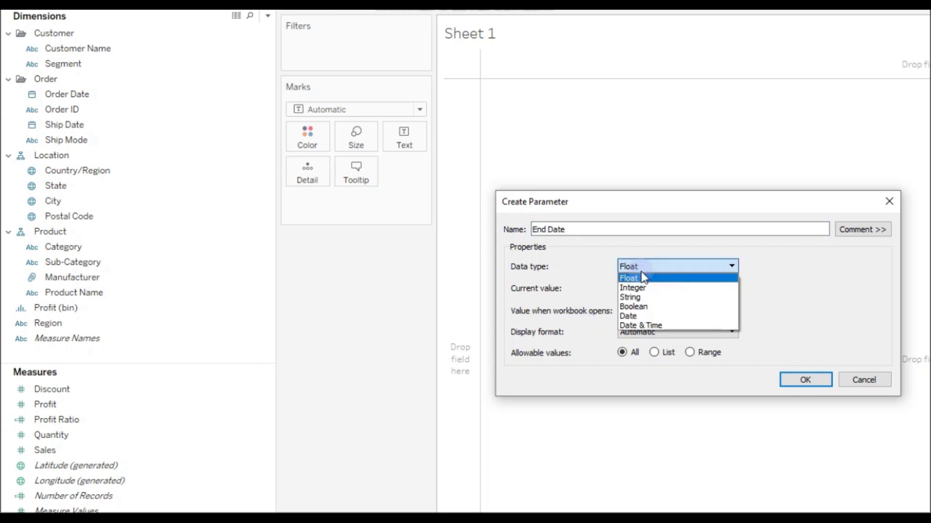
{"action": "left_click", "coordinate": [638, 316]}
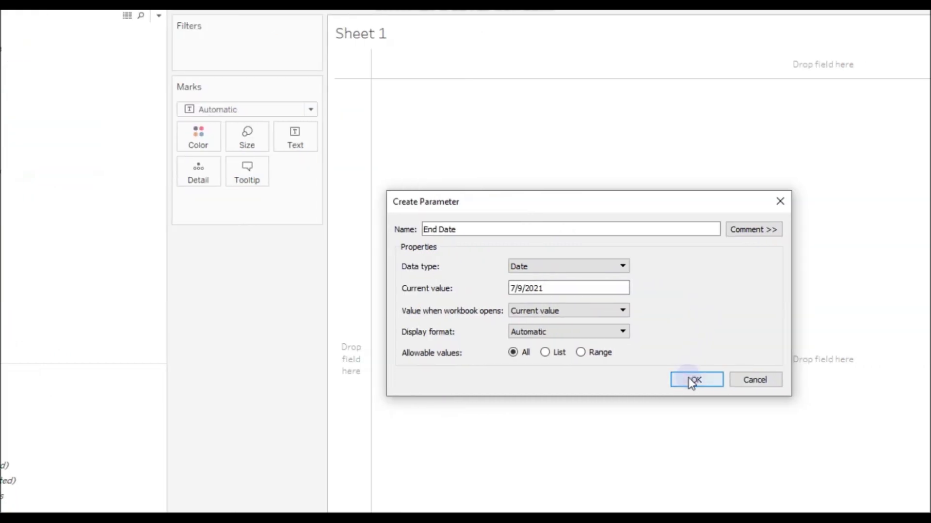
{"action": "left_click", "coordinate": [782, 380]}
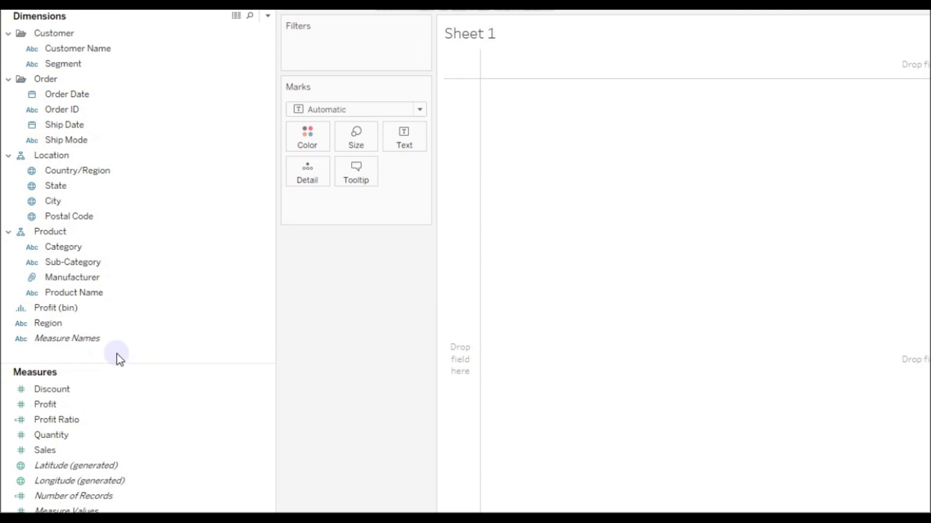
- Add Order Date to Rows as discrete exact dates, and widen the column holding the Filters and Marks cards
{"action": "left_click", "coordinate": [69, 95]}
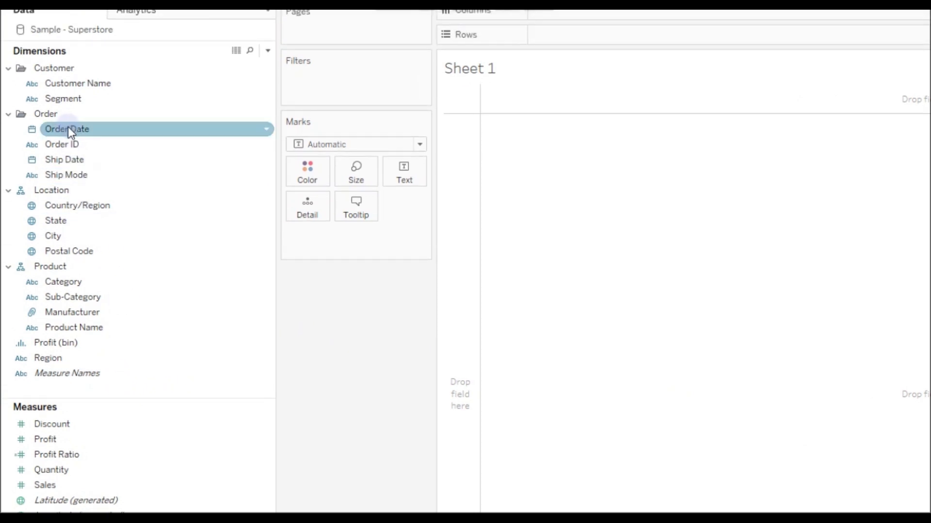
{"action": "mouse_move", "coordinate": [68, 126]}
{"action": "left_mouse_down"}
{"action": "mouse_move", "coordinate": [602, 92]}
{"action": "mouse_move", "coordinate": [644, 46]}
{"action": "mouse_move", "coordinate": [582, 43]}
{"action": "left_mouse_up"}
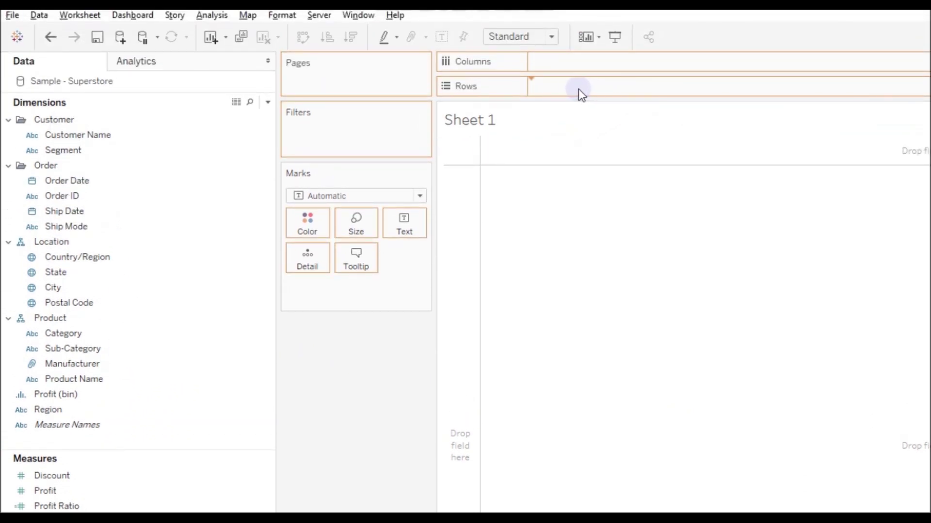
{"action": "left_click_drag", "start_coordinate": [578, 89], "coordinate": [575, 91]}
{"action": "right_click", "coordinate": [574, 91]}
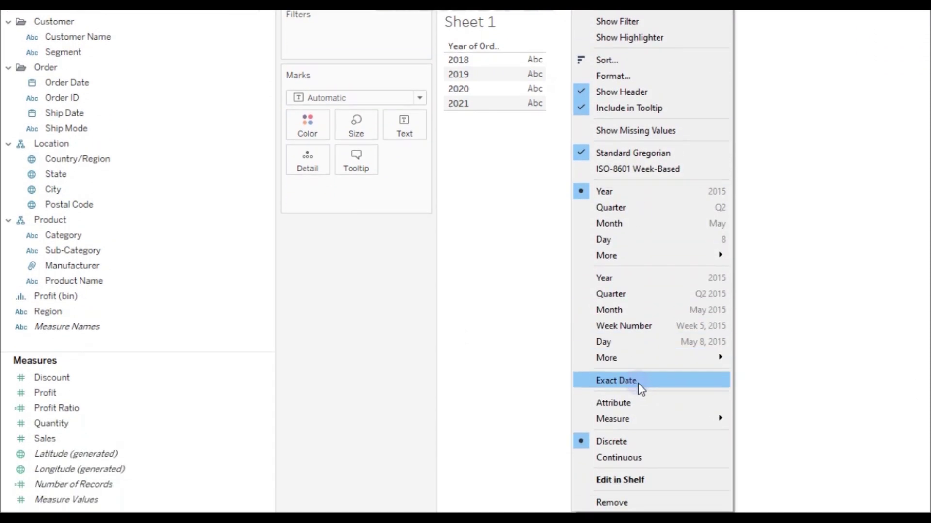
{"action": "left_click", "coordinate": [637, 428]}
{"action": "right_click", "coordinate": [571, 90]}
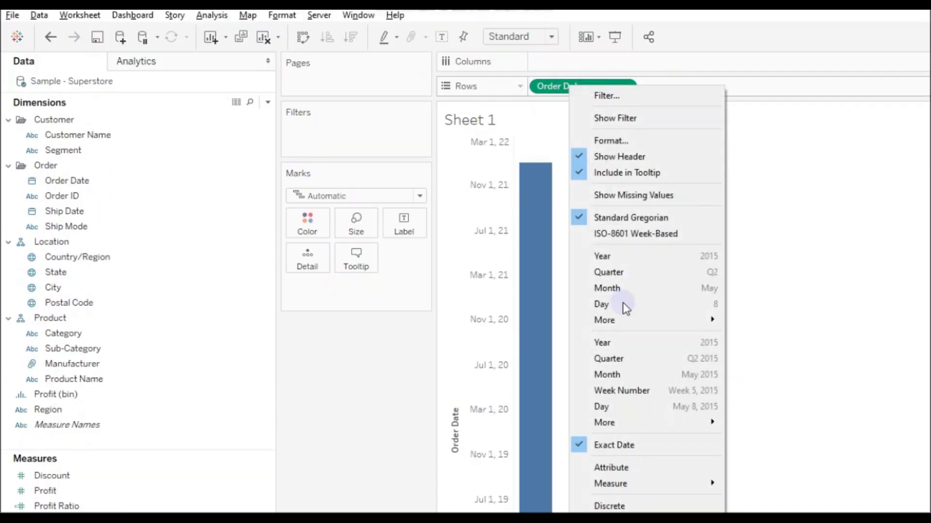
{"action": "left_click", "coordinate": [625, 503]}
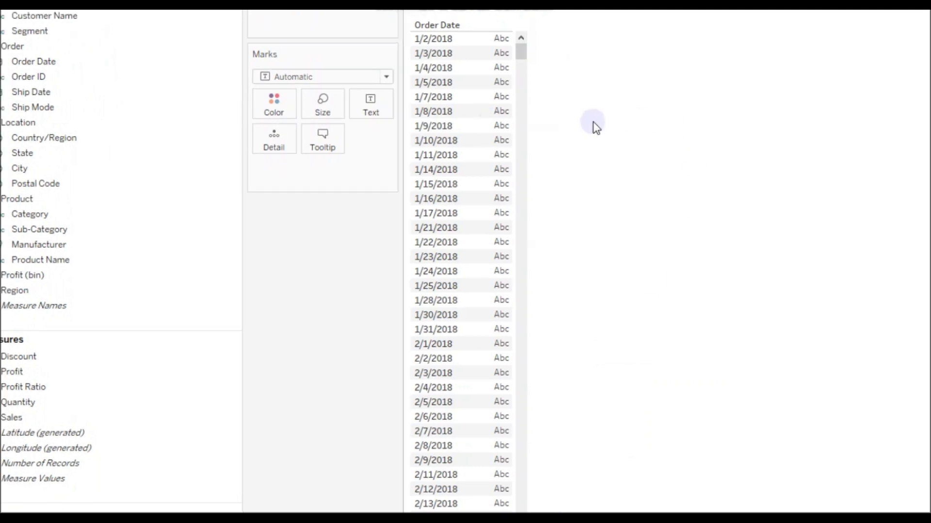
{"action": "left_click_drag", "start_coordinate": [401, 144], "coordinate": [440, 145]}
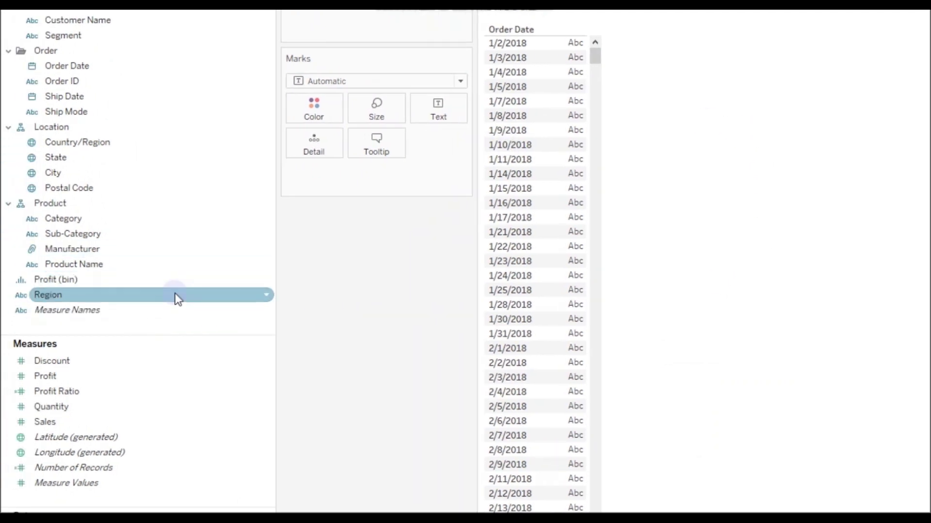
- Start a new calculated field named Date Filter, with its editor moved clear of the data pane
{"action": "right_click", "coordinate": [132, 323]}
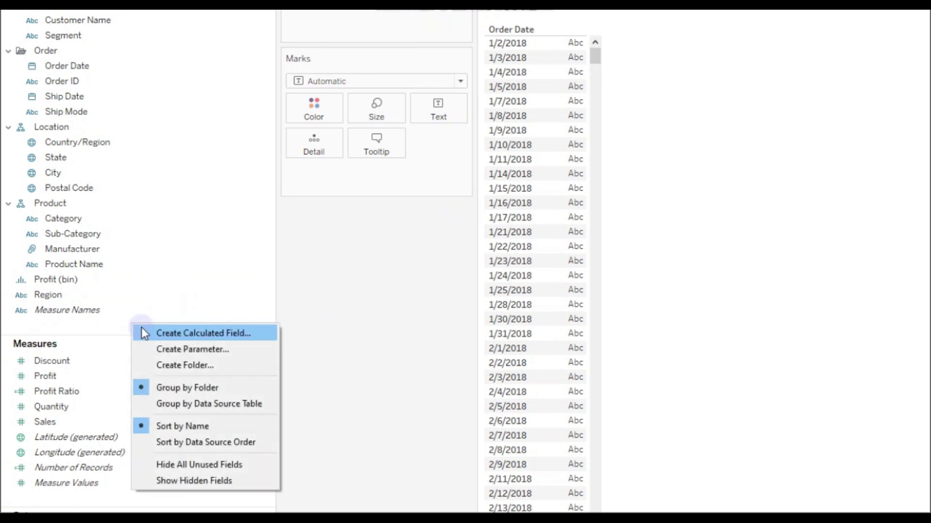
{"action": "left_click", "coordinate": [182, 333]}
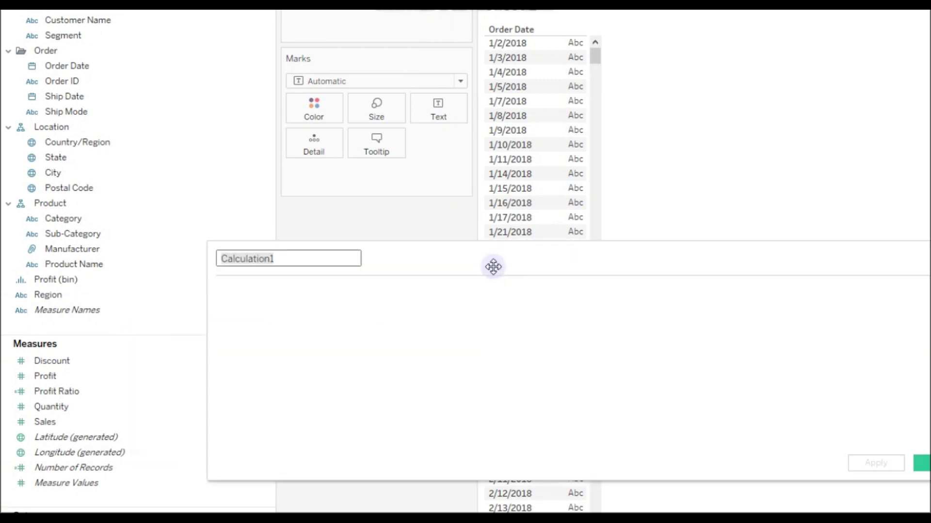
{"action": "left_click_drag", "start_coordinate": [492, 264], "coordinate": [563, 266]}
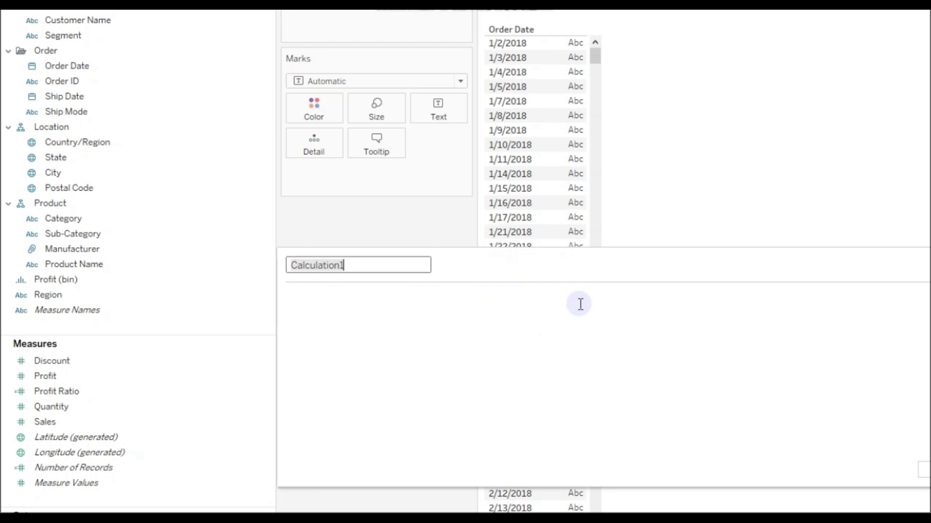
{"action": "type", "text": "Se"}
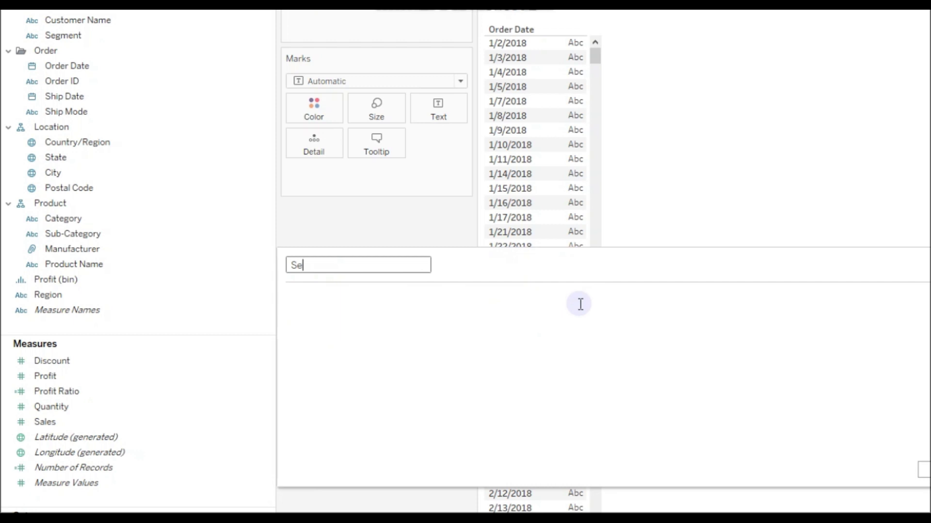
{"action": "key", "text": "BackSpace"}
{"action": "key", "text": "BackSpace"}
{"action": "type", "text": "Date Filter"}
{"action": "left_click", "coordinate": [580, 304]}
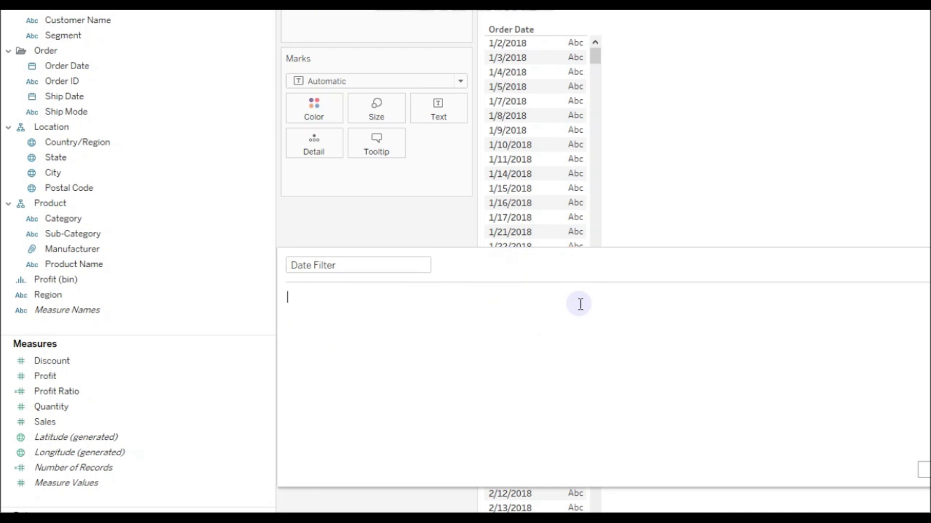
- Define Date Filter as [Order Date]>=[Start Date] and [Order Date]<=[End Date], and save the calculation
{"action": "type", "text": "ord"}
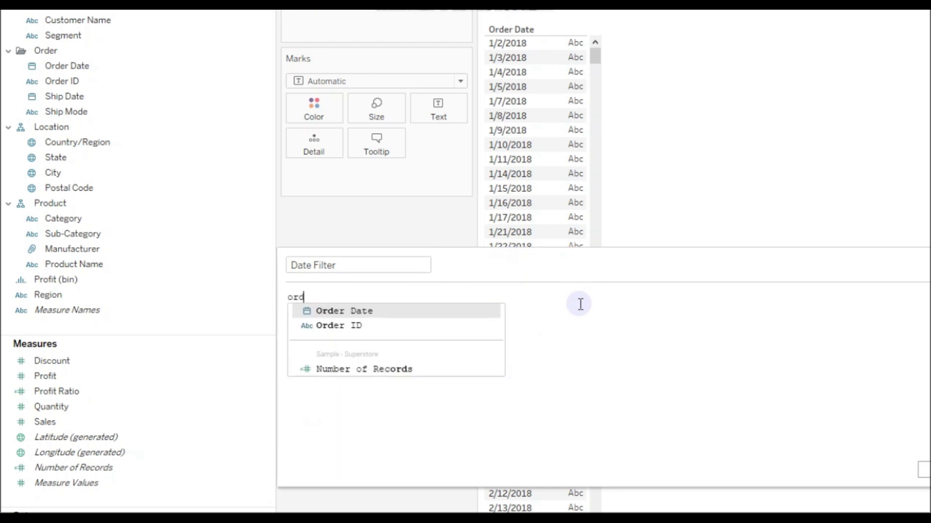
{"action": "key", "text": "Return"}
{"action": "type", "text": ">=star"}
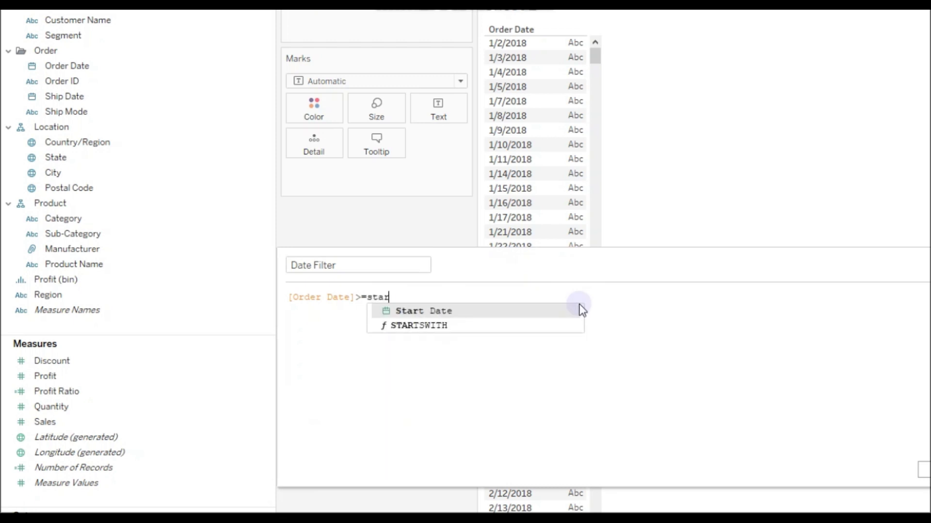
{"action": "key", "text": "Return"}
{"action": "type", "text": "and ord"}
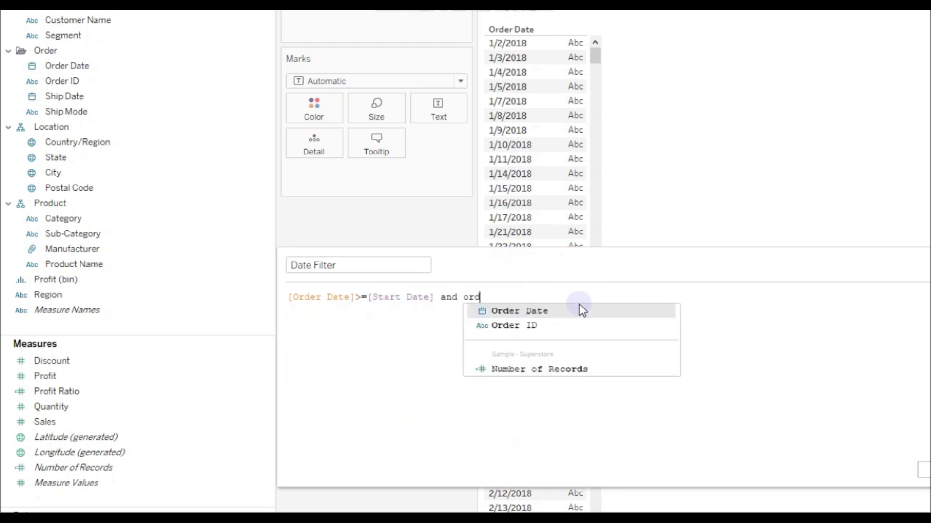
{"action": "key", "text": "Return"}
{"action": "type", "text": "<=end"}
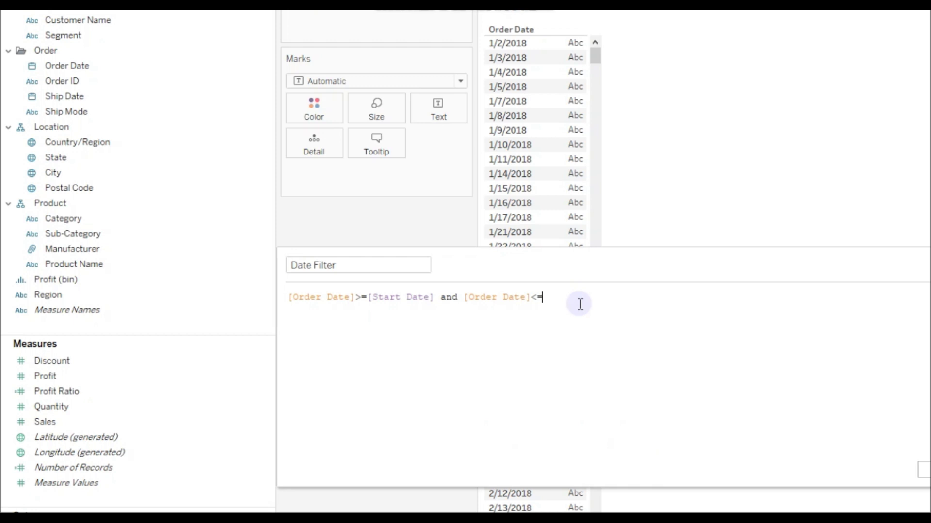
{"action": "key", "text": "Return"}
{"action": "key", "text": "BackSpace"}
{"action": "key", "text": "BackSpace"}
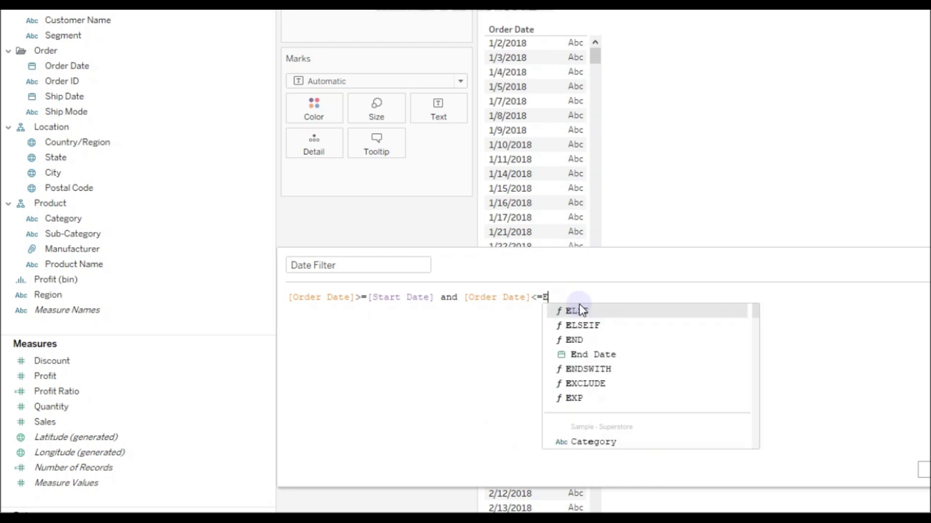
{"action": "left_click", "coordinate": [603, 344]}
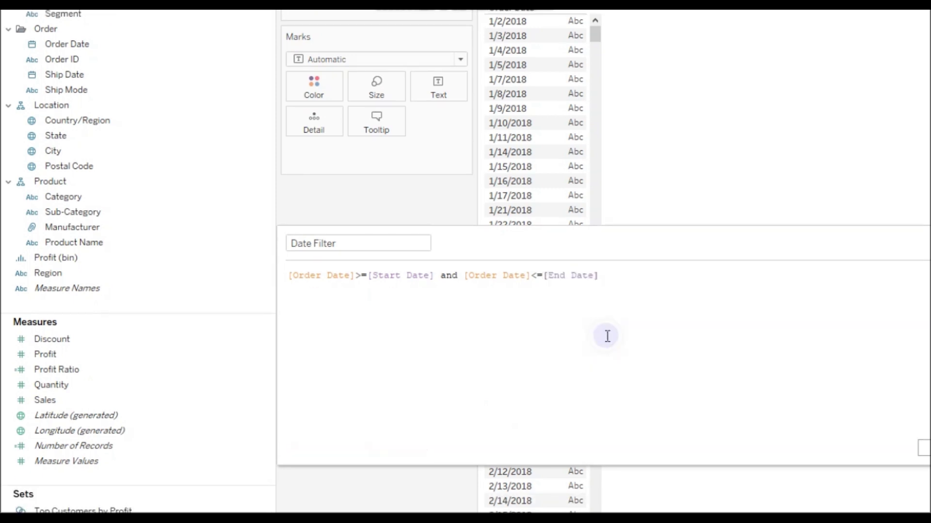
{"action": "left_click", "coordinate": [702, 384]}
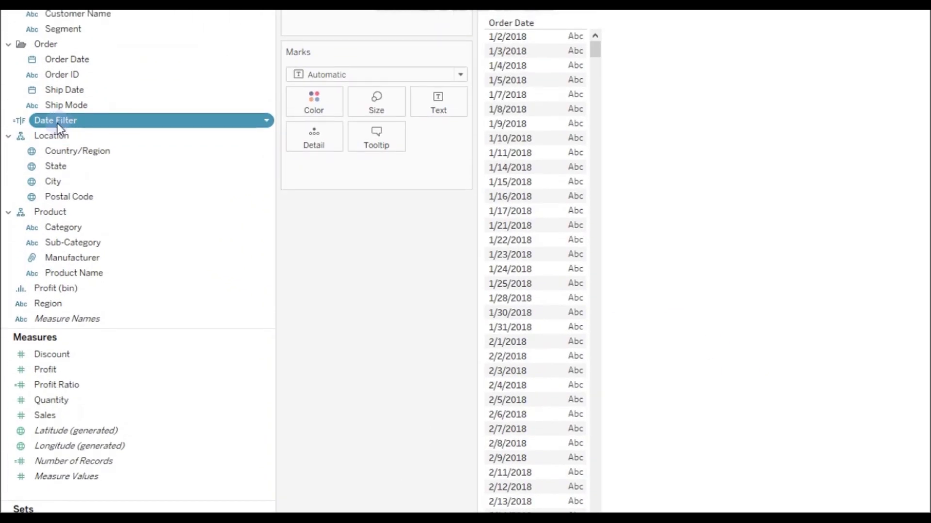
- Filter the sheet by the Date Filter calculation, keeping only the True value
{"action": "left_click_drag", "start_coordinate": [58, 123], "coordinate": [346, 20]}
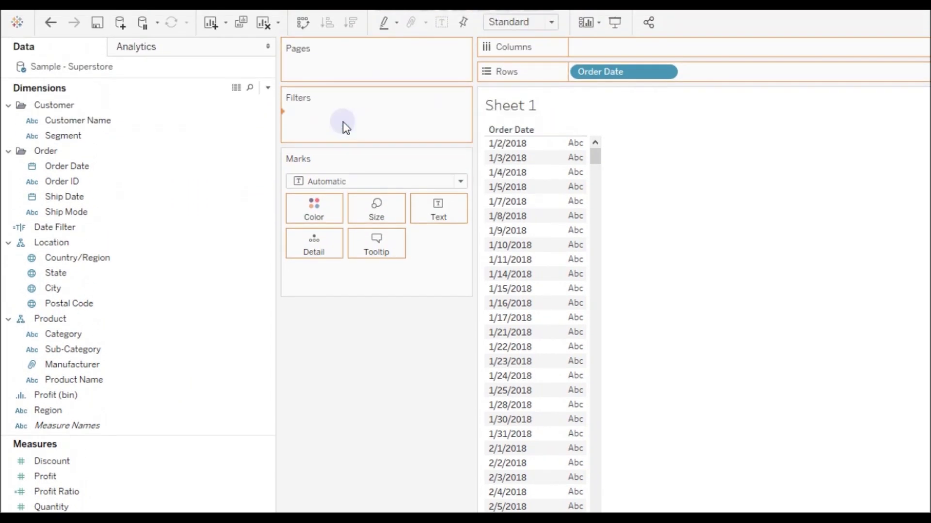
{"action": "left_click", "coordinate": [561, 292]}
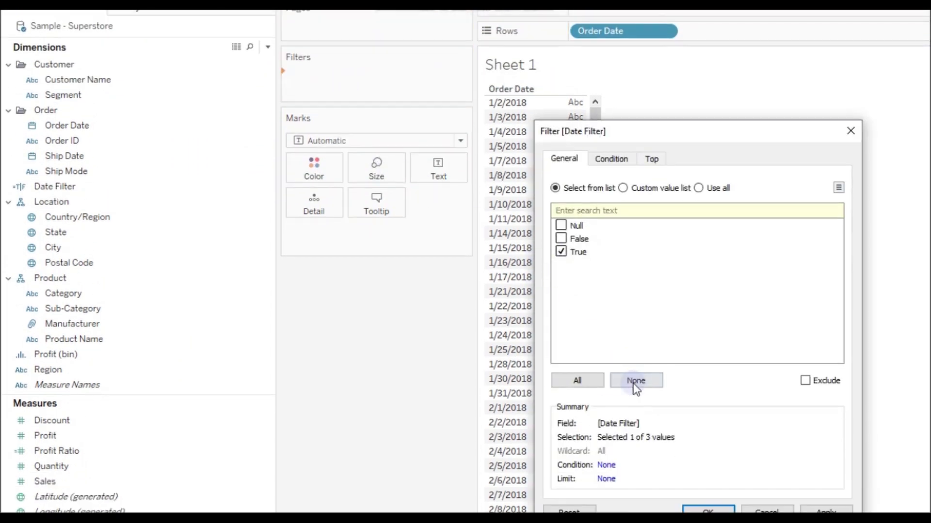
{"action": "left_click", "coordinate": [706, 511]}
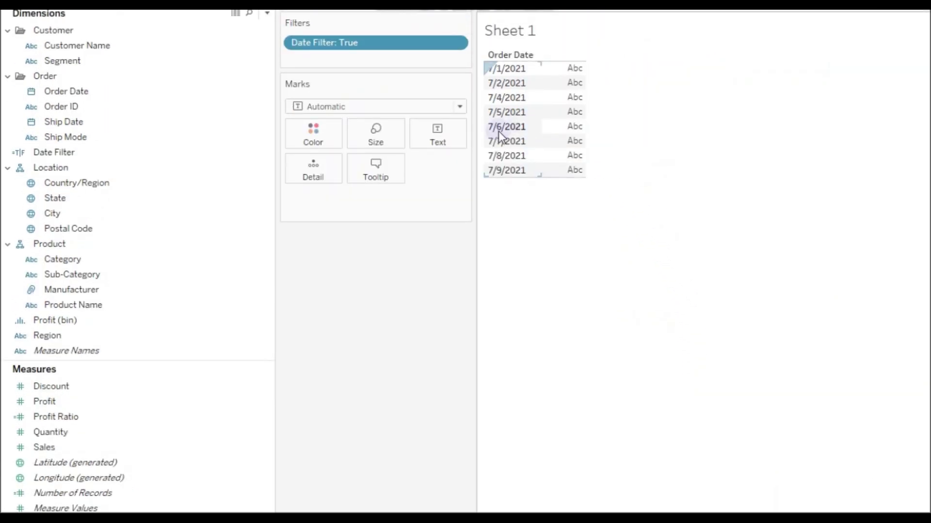
- Show the parameter controls for Start Date and End Date on the sheet
{"action": "left_click", "coordinate": [58, 501]}
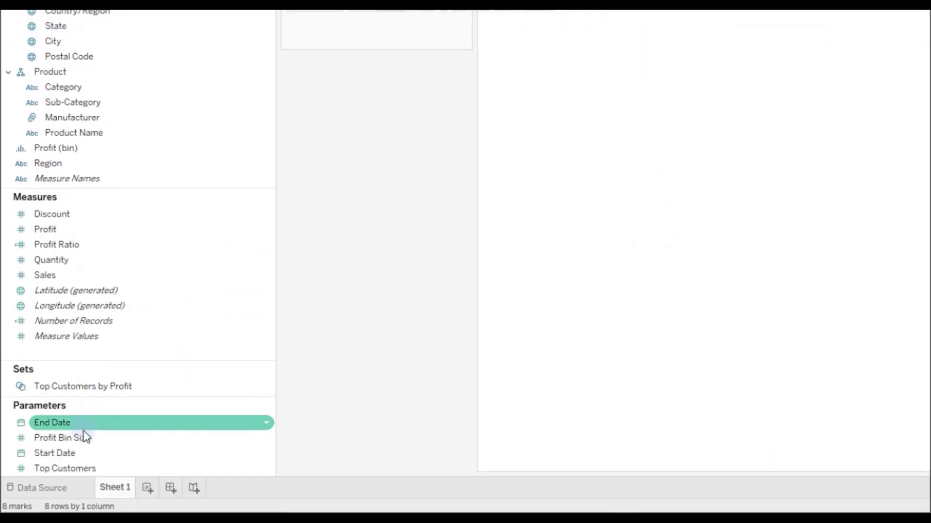
{"action": "left_click", "coordinate": [74, 453]}
{"action": "right_click", "coordinate": [75, 452]}
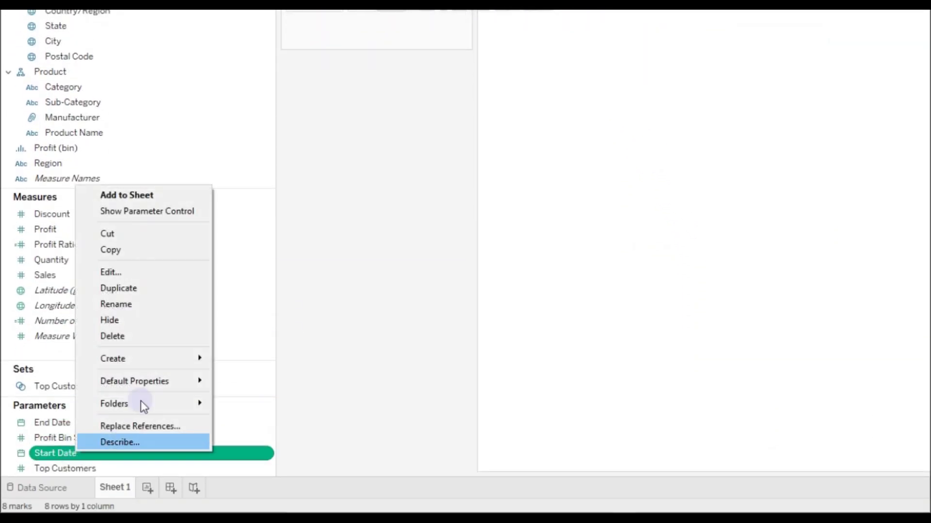
{"action": "left_click", "coordinate": [129, 213]}
{"action": "right_click", "coordinate": [94, 423]}
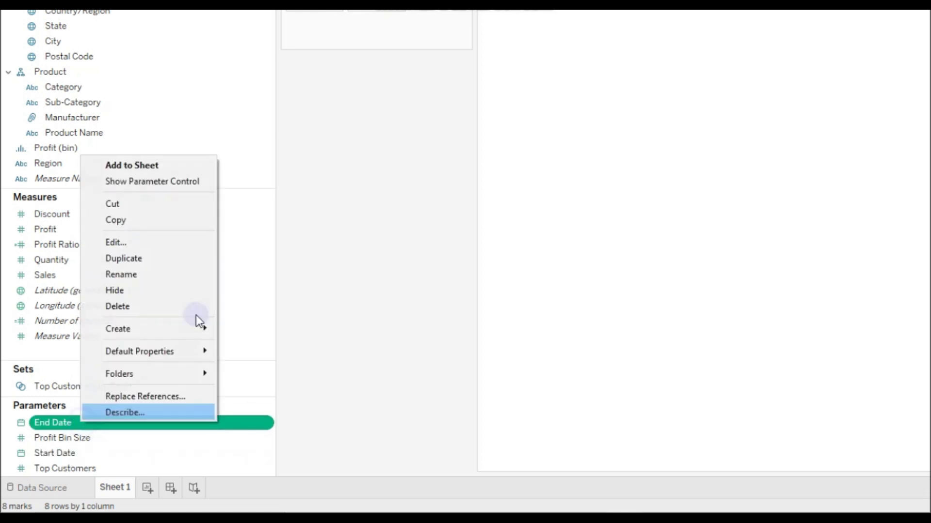
{"action": "left_click", "coordinate": [176, 179]}
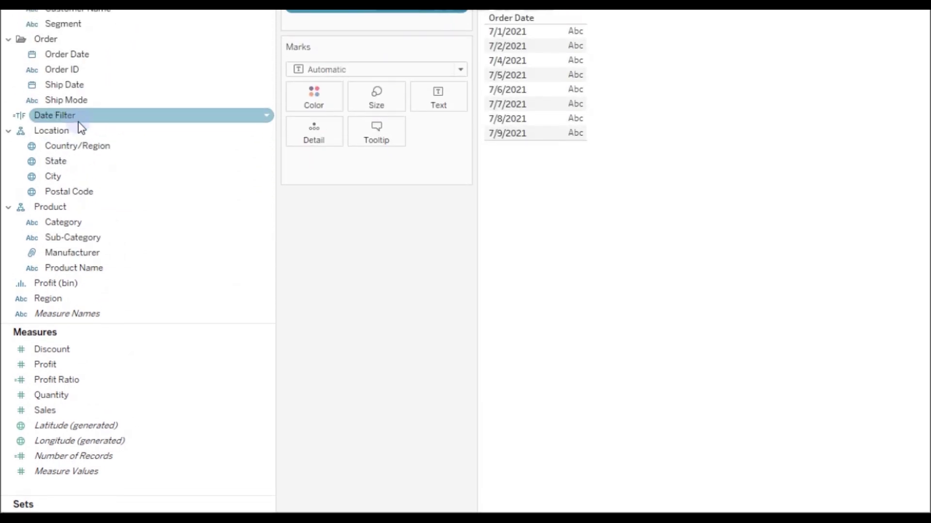
- Edit the Date Filter calculation and add an OR line below its existing date-range condition
{"action": "right_click", "coordinate": [76, 121]}
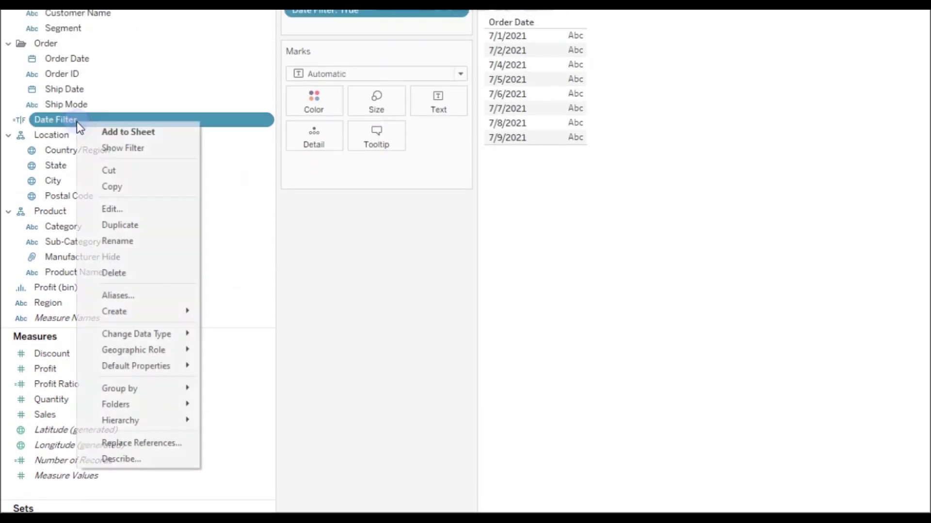
{"action": "left_click", "coordinate": [116, 212]}
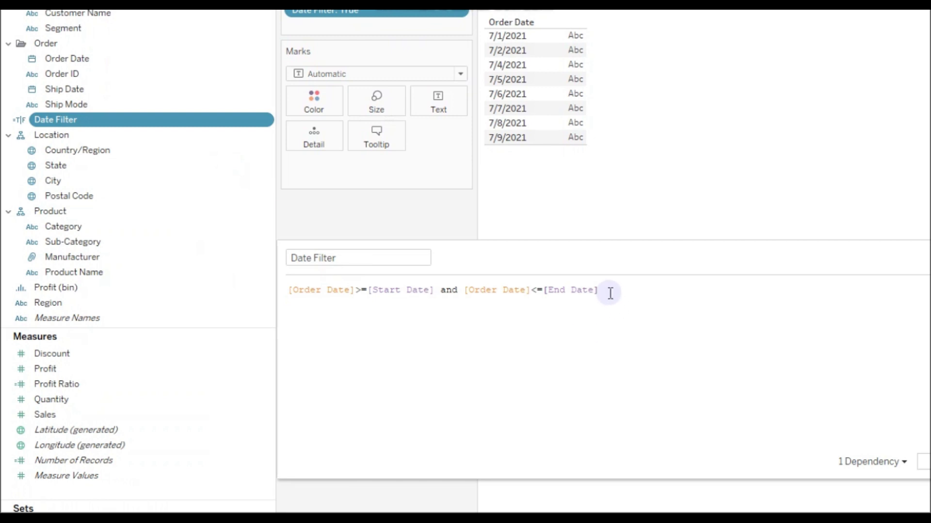
{"action": "left_click_drag", "start_coordinate": [592, 256], "coordinate": [638, 234]}
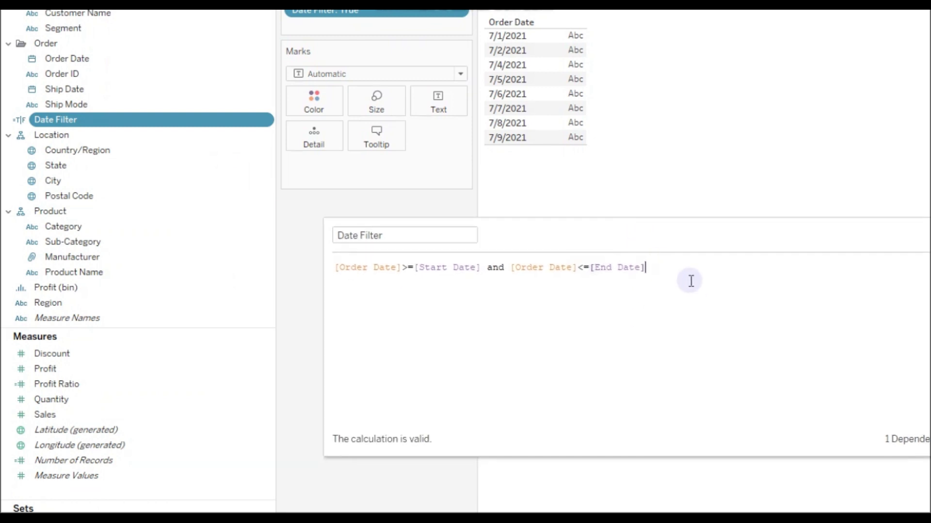
{"action": "key", "text": "Return"}
{"action": "type", "text": "OR"}
{"action": "key", "text": "Return"}
{"action": "key", "text": "Return"}
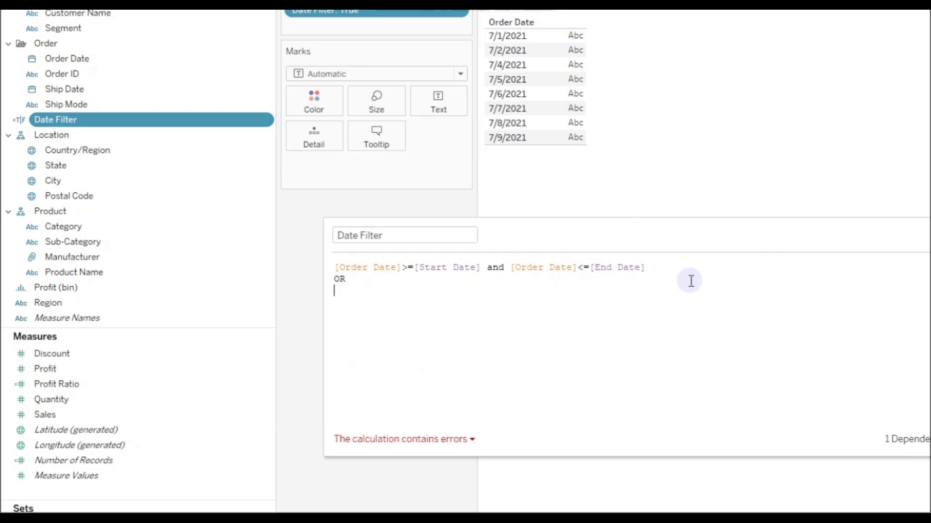
- Start the condition after OR with [Order Date]>= DATEADD(), checking the function's syntax help
{"action": "type", "text": "ord"}
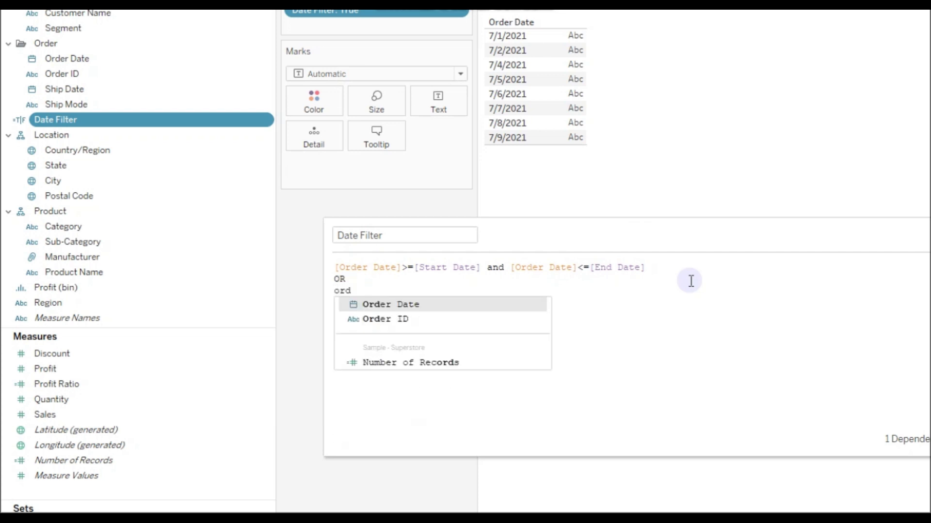
{"action": "key", "text": "Return"}
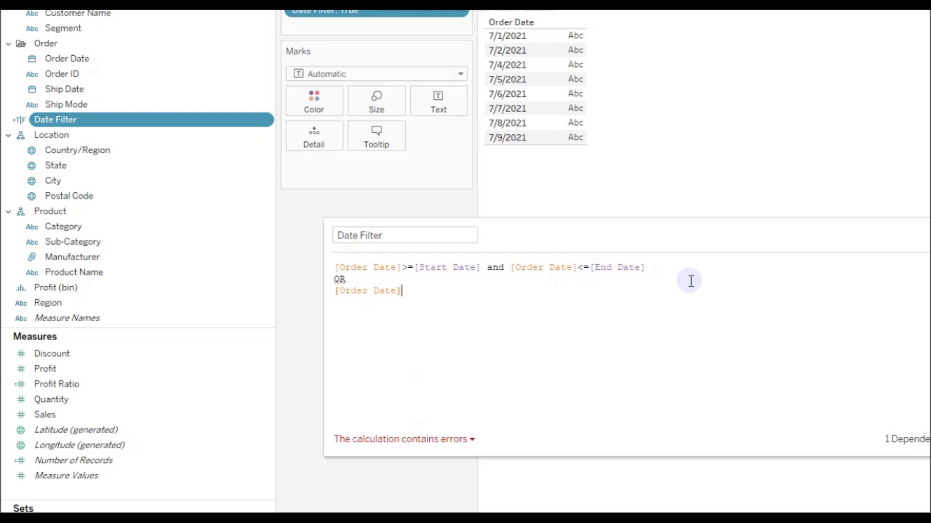
{"action": "type", "text": ">= dateadd"}
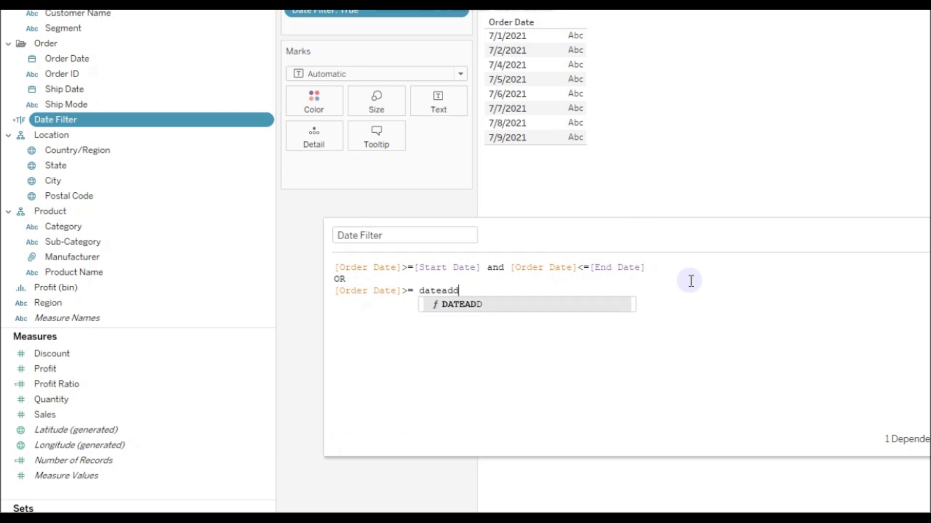
{"action": "key", "text": "Return"}
{"action": "left_click_drag", "start_coordinate": [698, 237], "coordinate": [638, 238]}
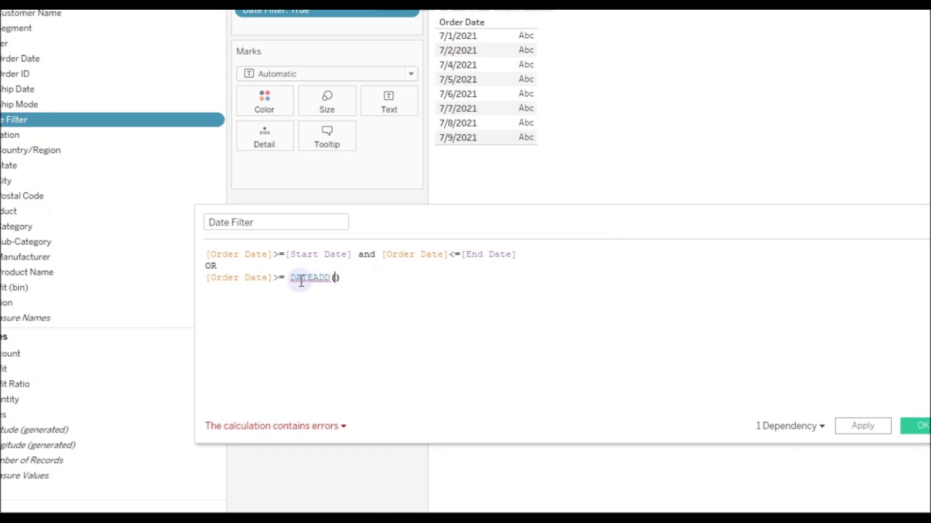
{"action": "mouse_move", "coordinate": [307, 277]}
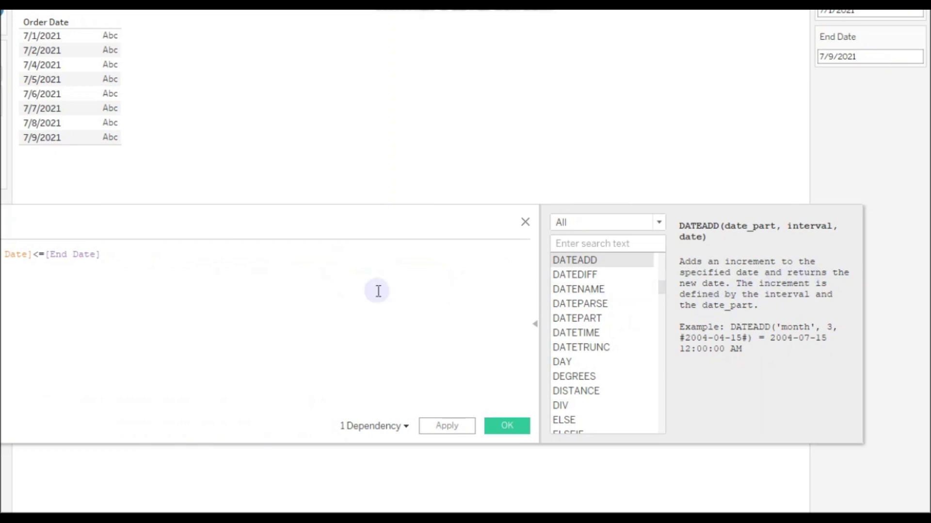
{"action": "left_click", "coordinate": [72, 277]}
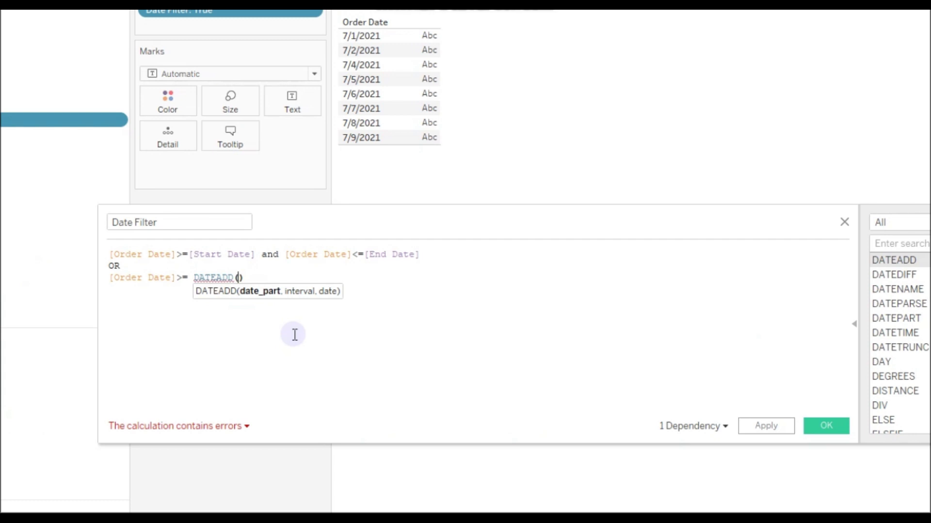
- Fill in the DATEADD arguments as 'year', -1 and [Start Date] in the condition after OR
{"action": "type", "text": "''"}
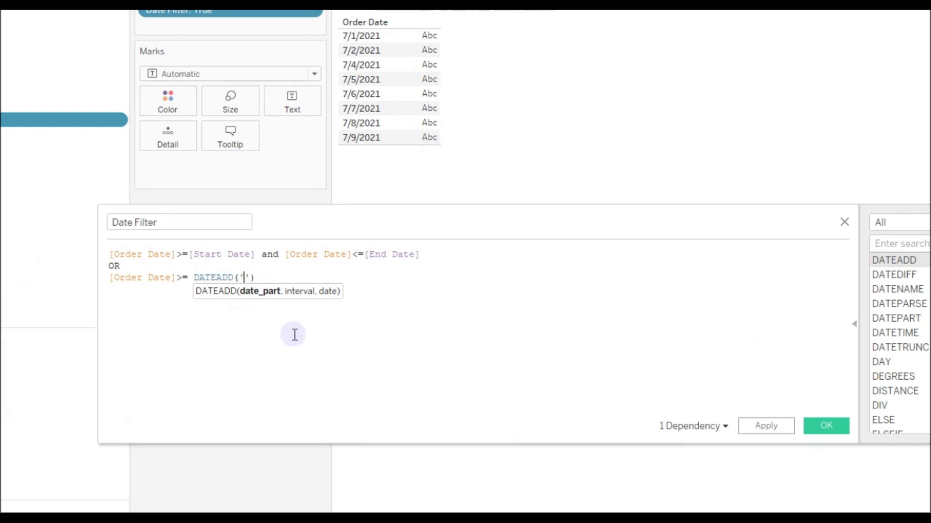
{"action": "type", "text": "year"}
{"action": "type", "text": ",-1"}
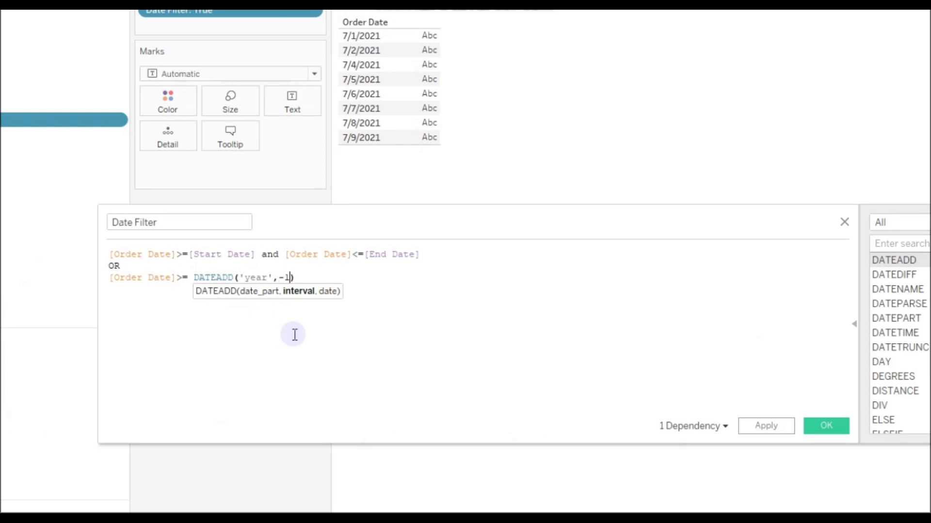
{"action": "type", "text": ","}
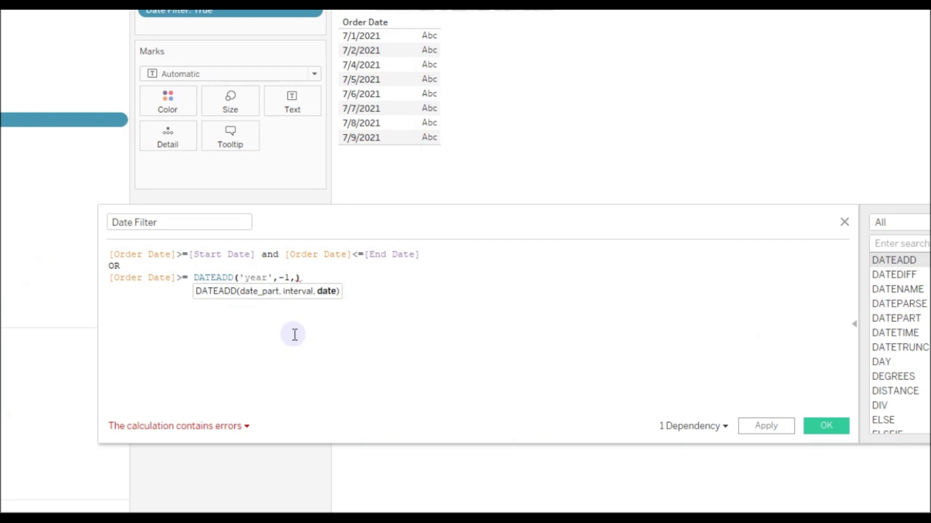
{"action": "type", "text": "St"}
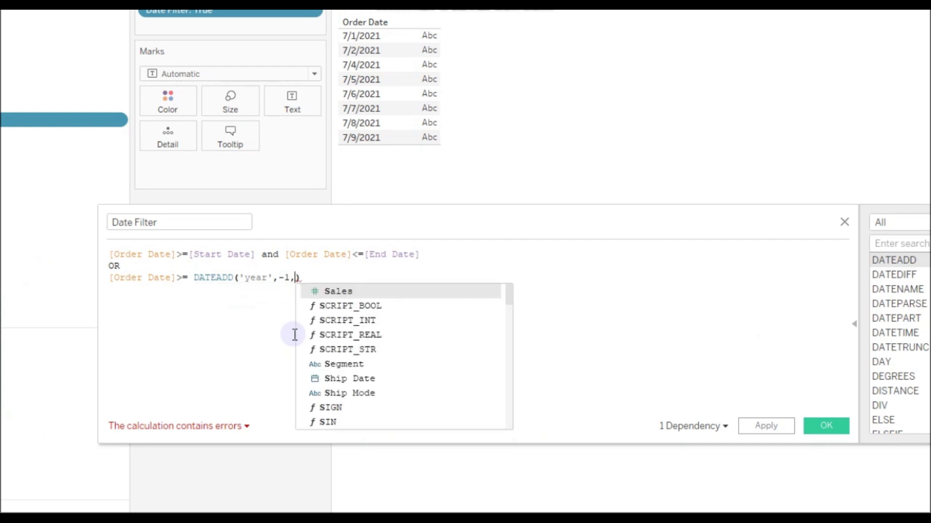
{"action": "key", "text": "Return"}
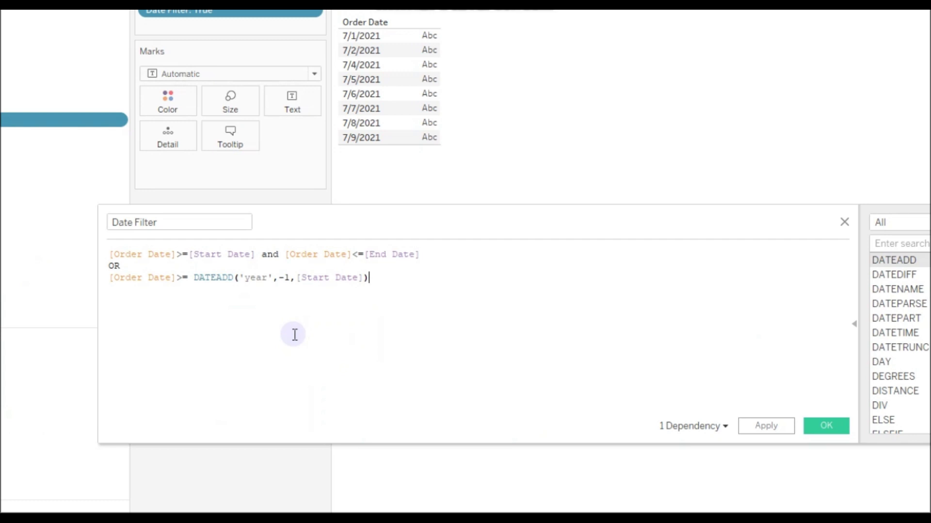
{"action": "left_click_drag", "start_coordinate": [380, 276], "coordinate": [194, 278]}
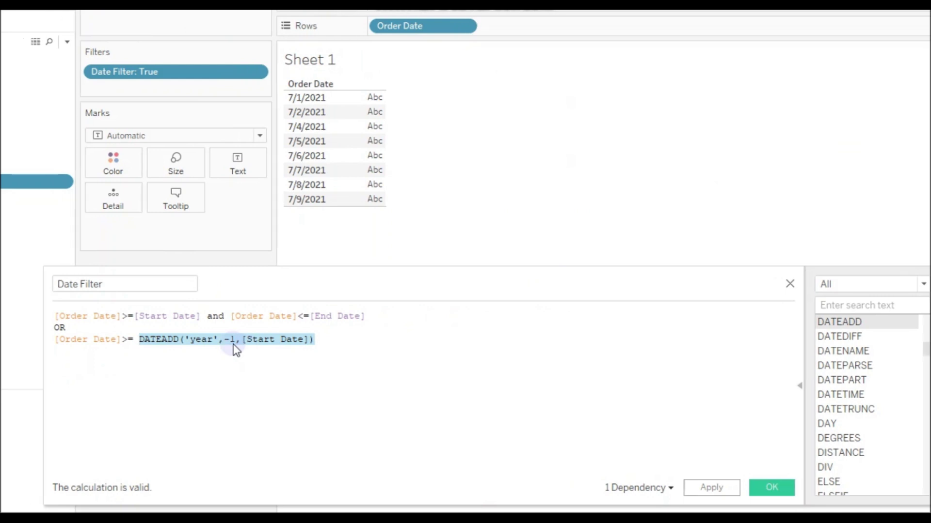
{"action": "key", "text": "ctrl+c"}
{"action": "key", "text": "Up"}
{"action": "key", "text": "ctrl+v"}
{"action": "left_click", "coordinate": [247, 357]}
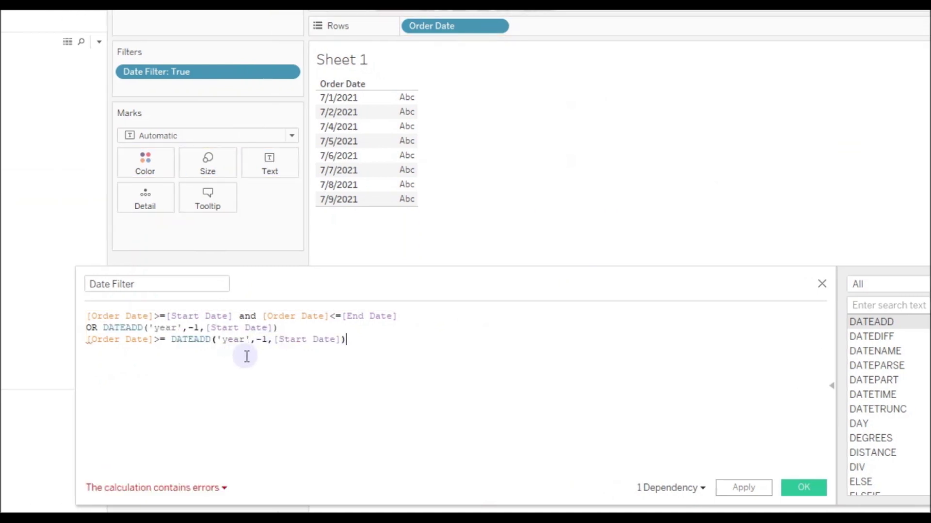
{"action": "key", "text": "ctrl+z"}
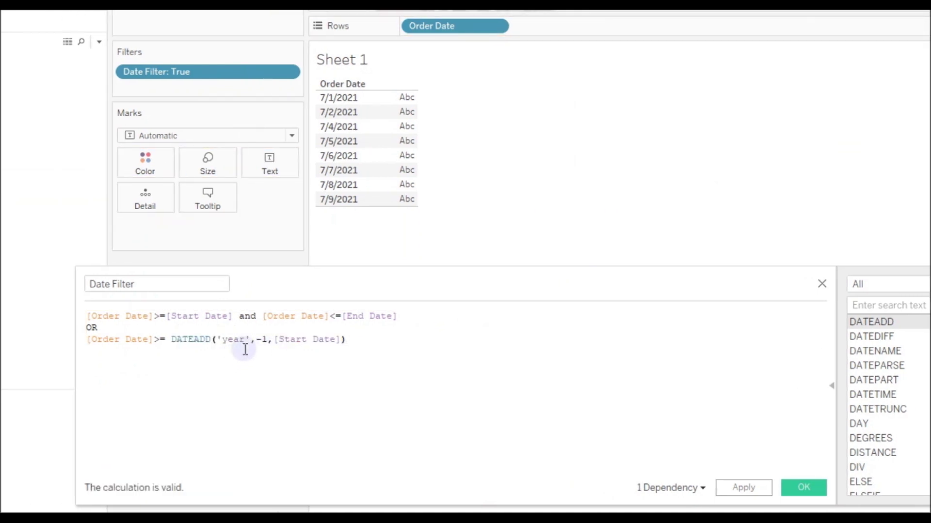
- Extend the last line of the Date Filter formula with and [Order Date]<=DATEADD('year',-1,[End Date])
{"action": "left_click", "coordinate": [229, 339]}
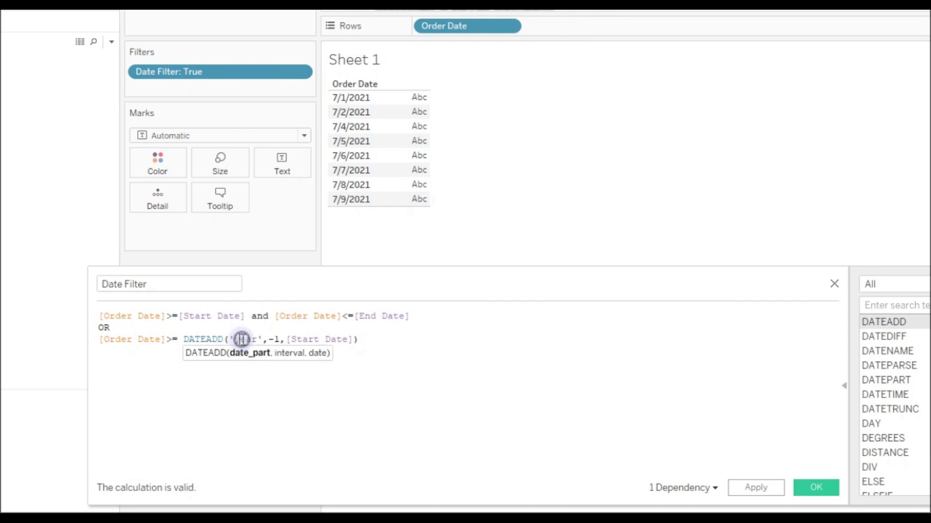
{"action": "double_click", "coordinate": [241, 340]}
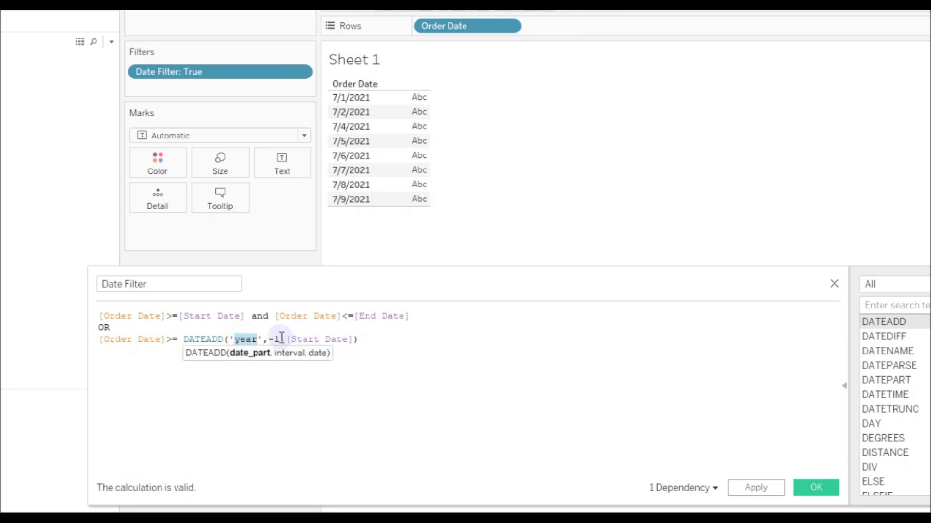
{"action": "left_click", "coordinate": [346, 345]}
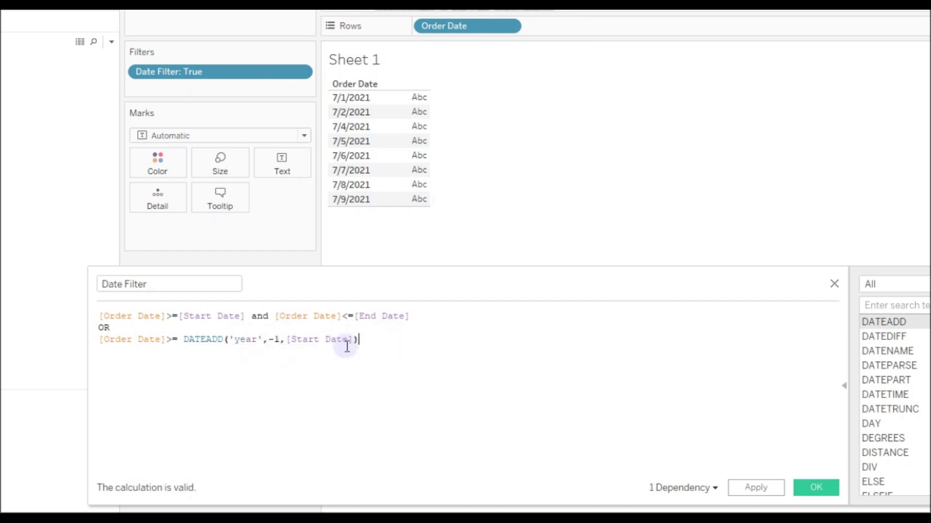
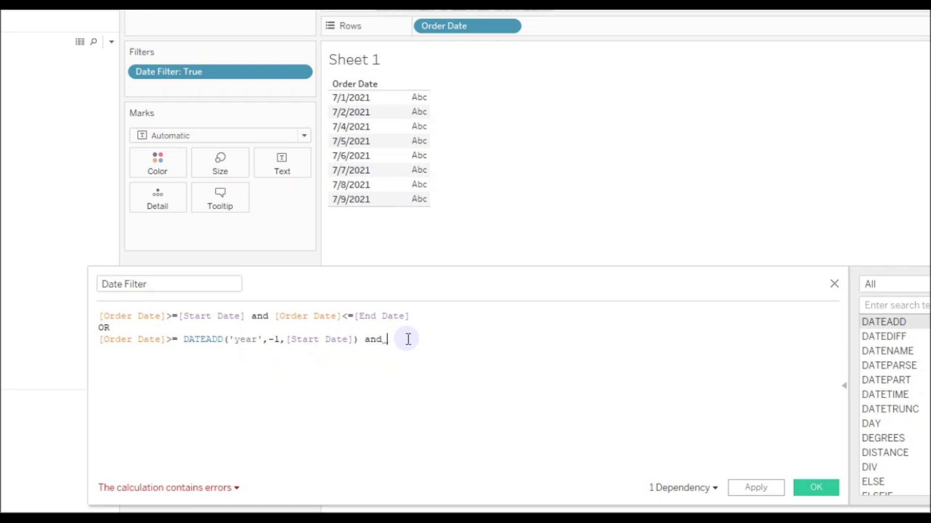
{"action": "type", "text": "ord"}
{"action": "key", "text": "Return"}
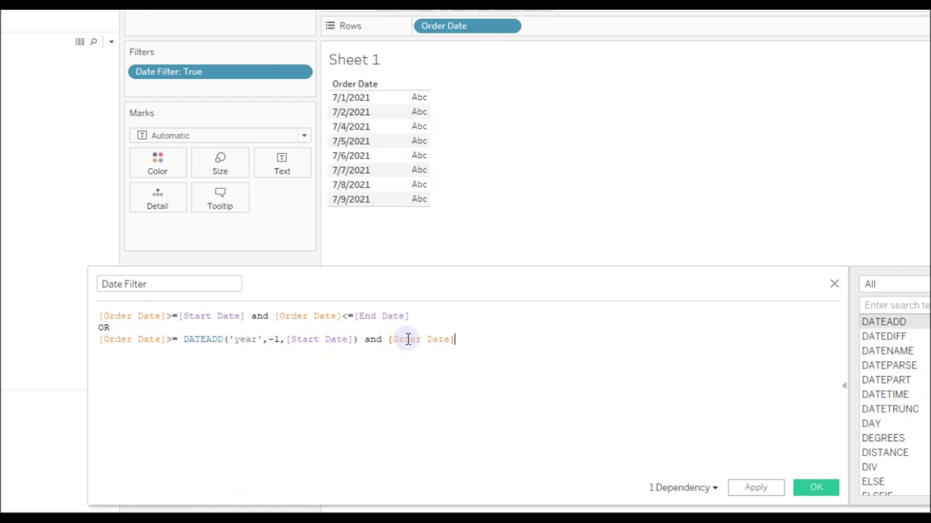
{"action": "type", "text": "<=dateadd"}
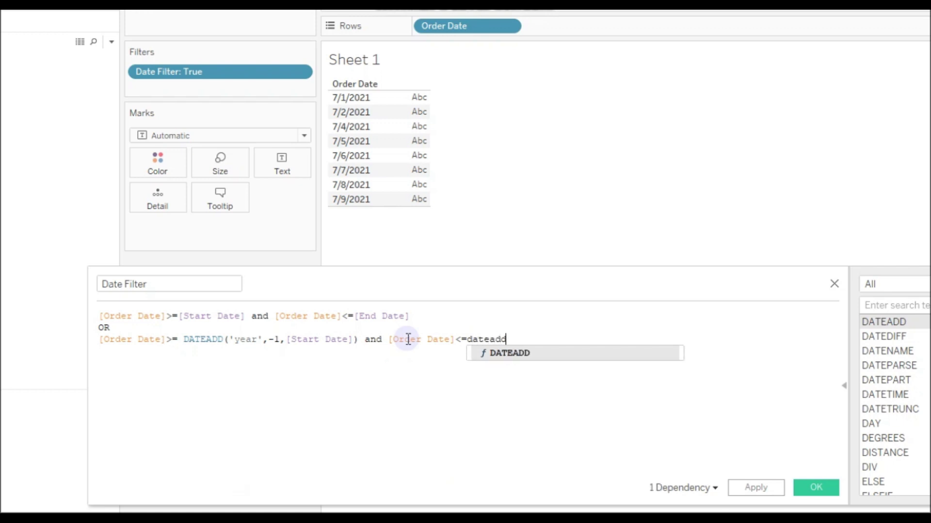
{"action": "key", "text": "Return"}
{"action": "type", "text": "''"}
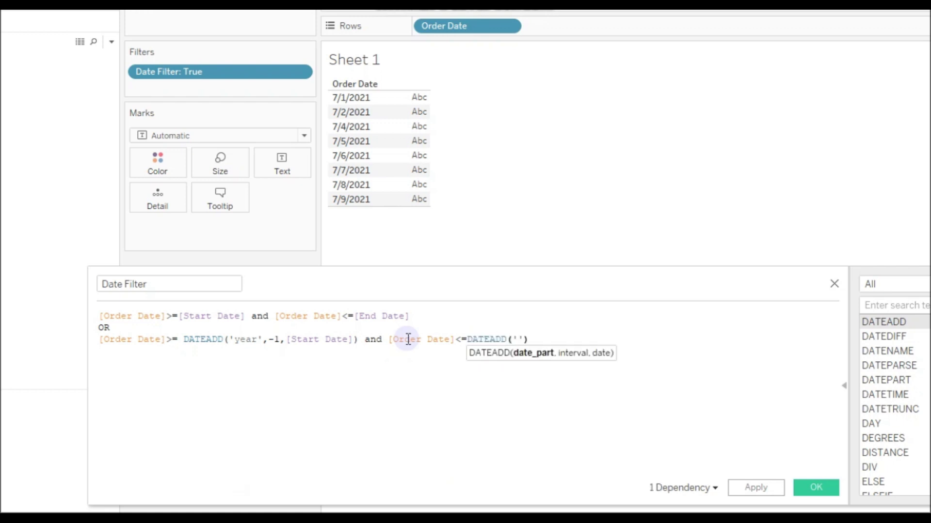
{"action": "type", "text": "year',-1,end"}
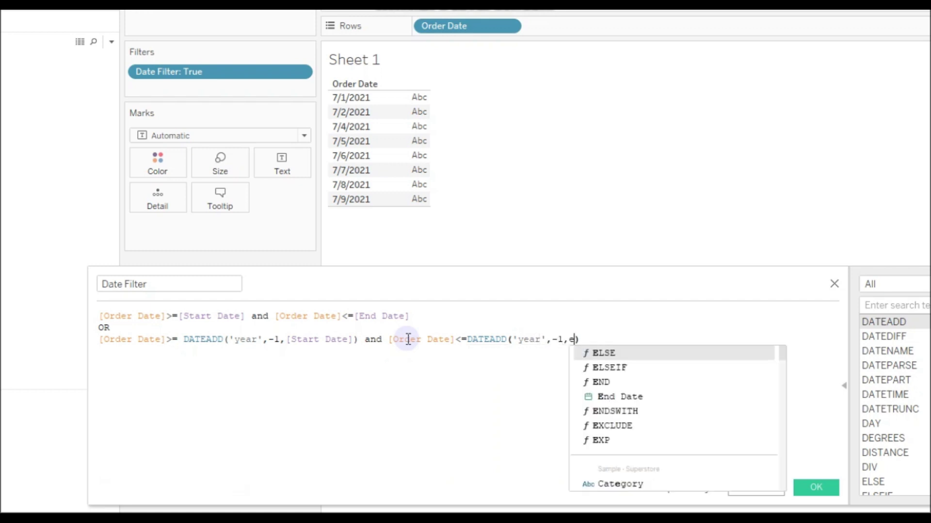
{"action": "key", "text": "Down"}
{"action": "key", "text": "Return"}
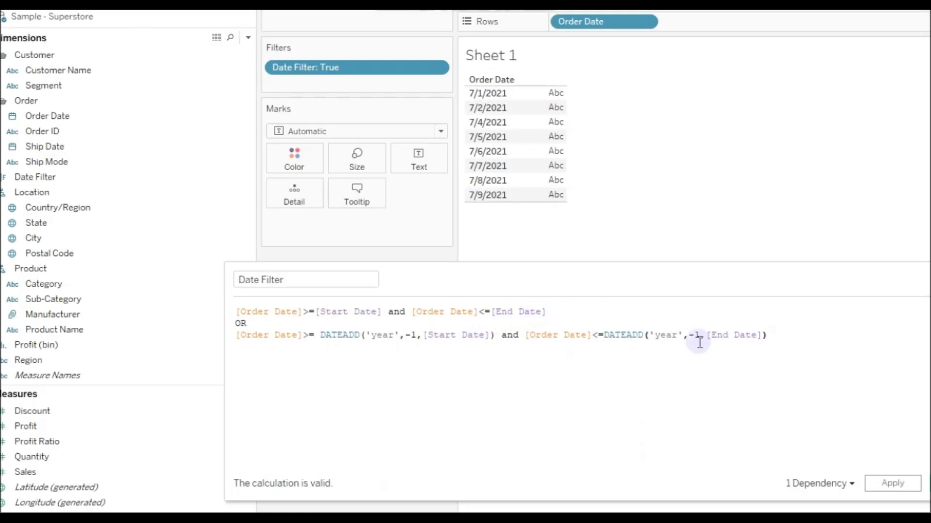
- Enclose the DATEADD condition after OR in the Date Filter formula in parentheses
{"action": "left_click", "coordinate": [639, 341]}
{"action": "type", "text": ")"}
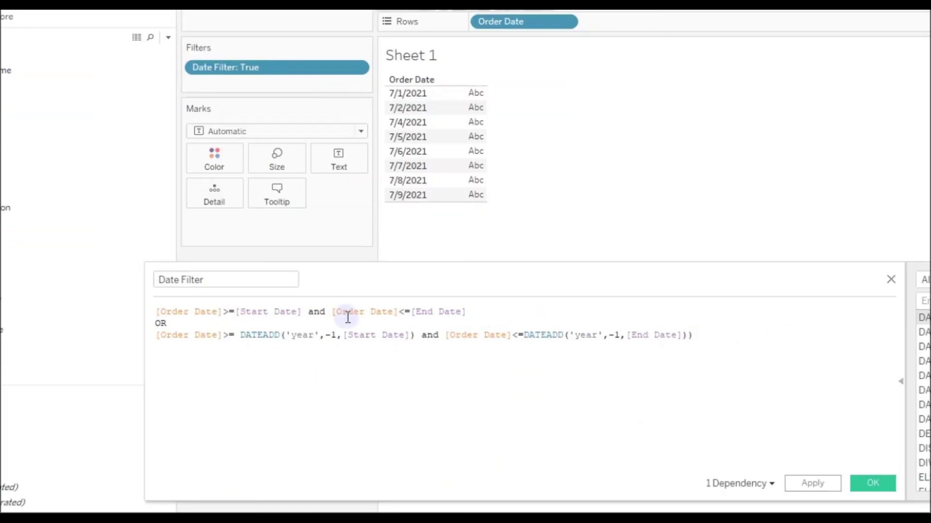
{"action": "left_click", "coordinate": [208, 335]}
{"action": "type", "text": "("}
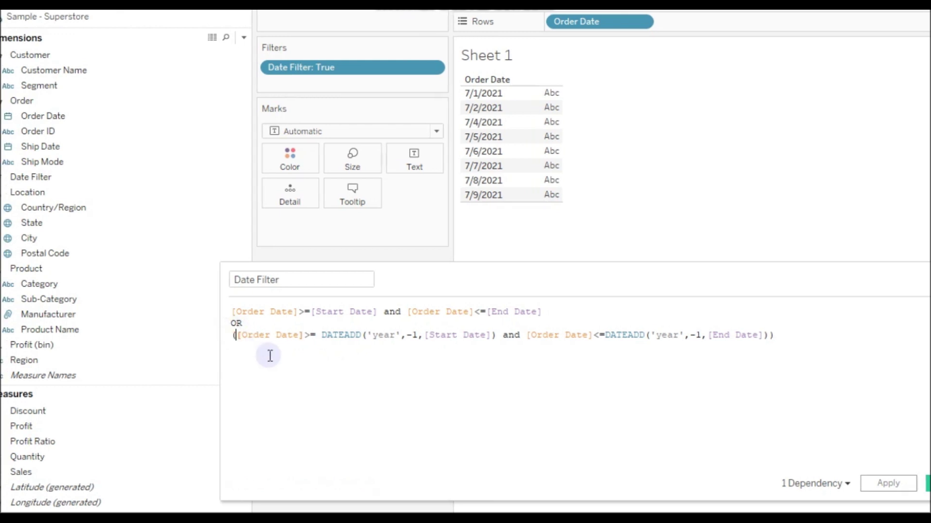
- Enclose the condition before OR, [Order Date]>=[Start Date] and [Order Date]<=[End Date], in parentheses and save the Date Filter calculation
{"action": "left_click", "coordinate": [552, 323]}
{"action": "left_click", "coordinate": [550, 312]}
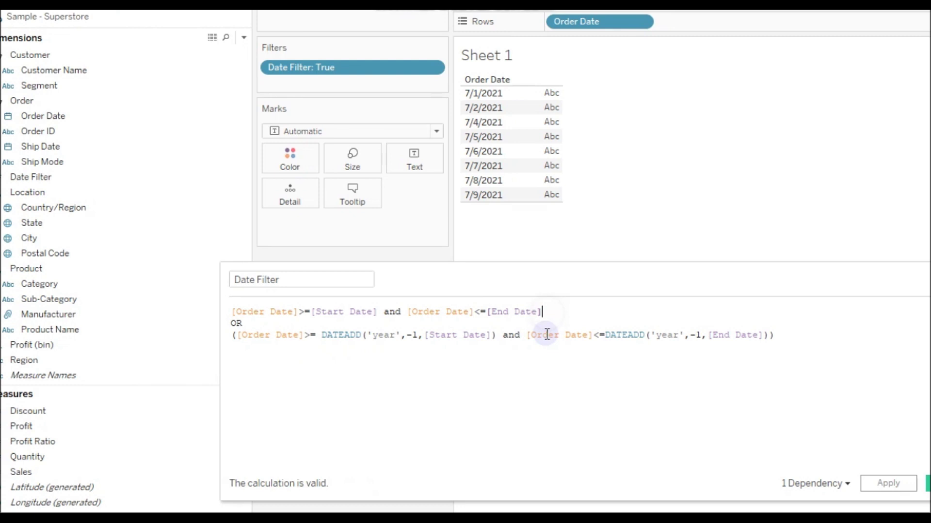
{"action": "type", "text": ")"}
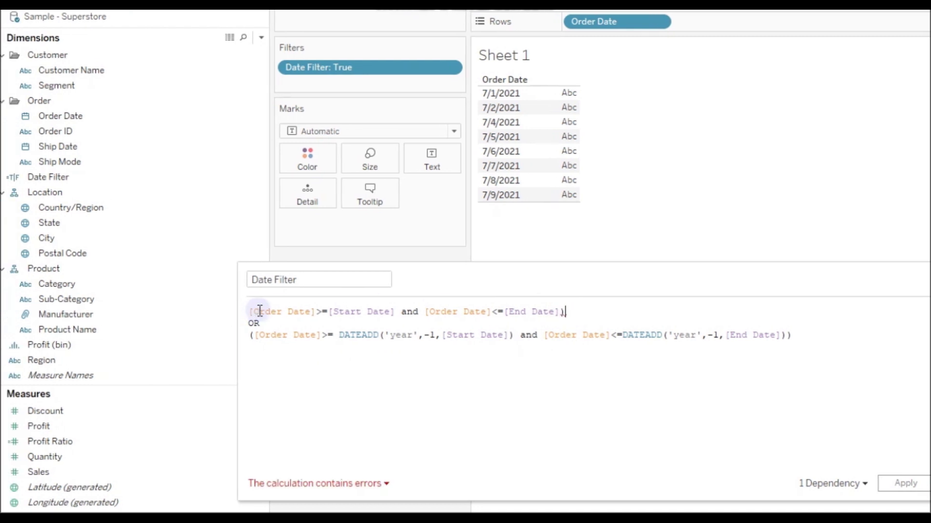
{"action": "left_click", "coordinate": [250, 312]}
{"action": "type", "text": "("}
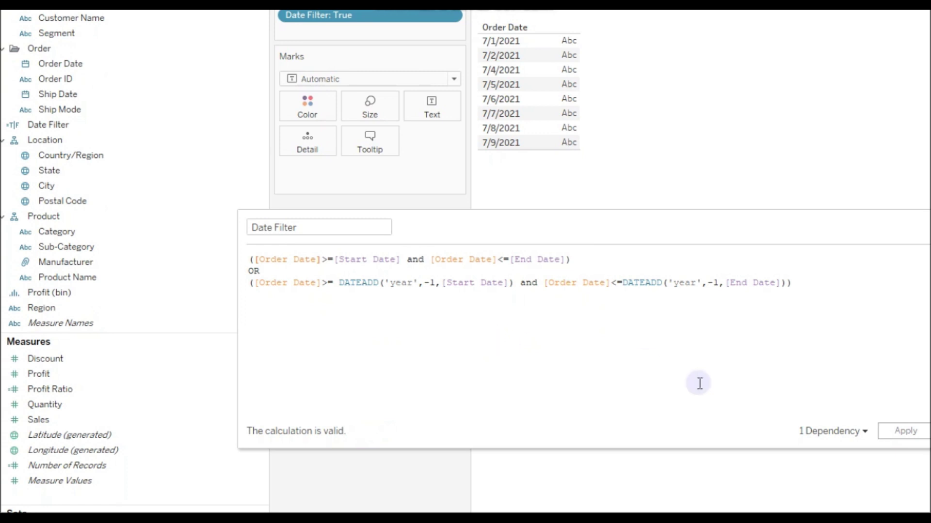
{"action": "left_click", "coordinate": [701, 388]}
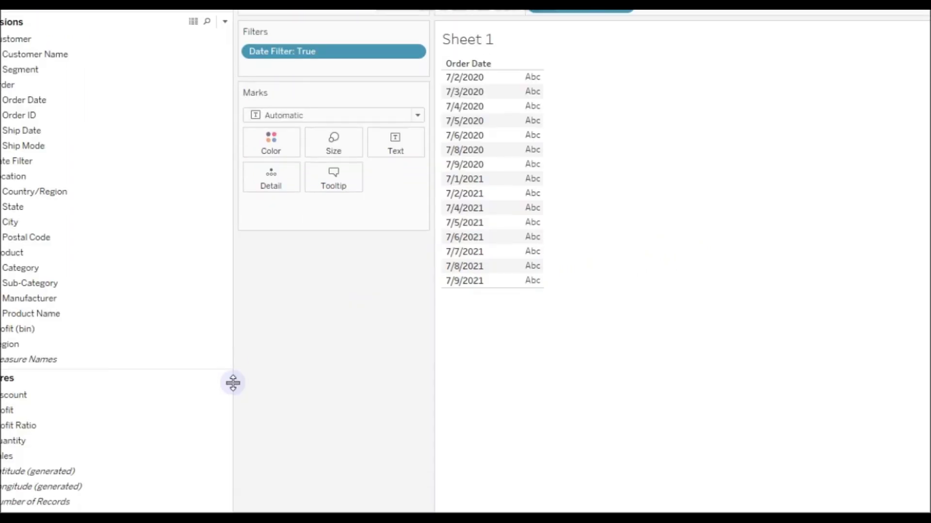
- Create a calculated field named Current Period
{"action": "left_click", "coordinate": [141, 413]}
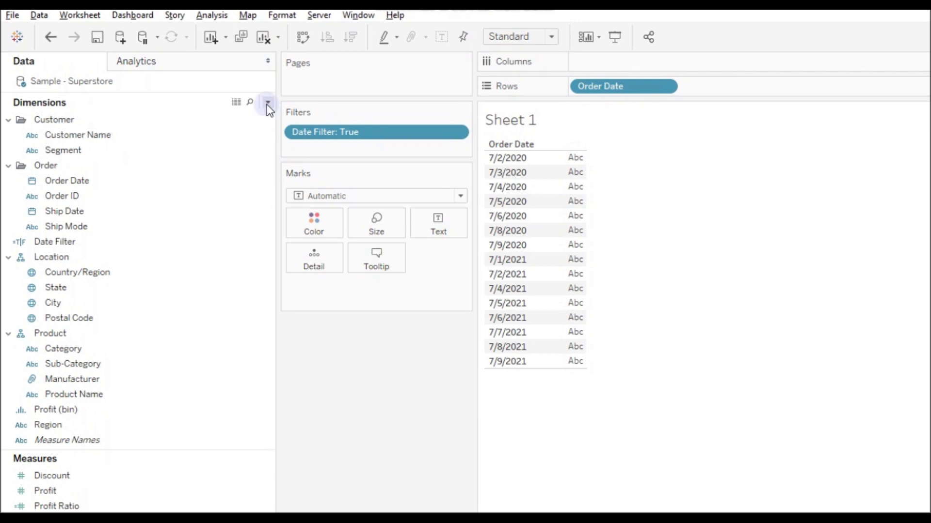
{"action": "left_click", "coordinate": [268, 103]}
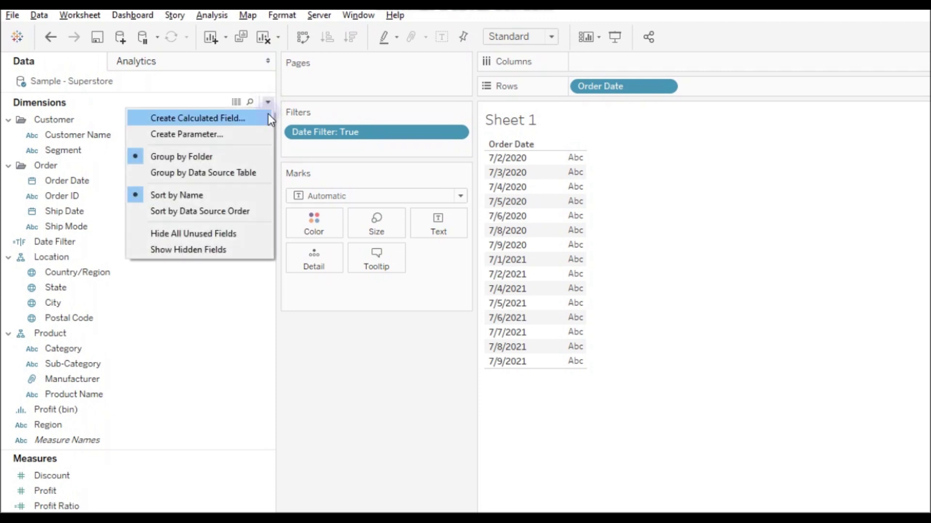
{"action": "left_click", "coordinate": [228, 119]}
{"action": "left_click_drag", "start_coordinate": [503, 337], "coordinate": [645, 385]}
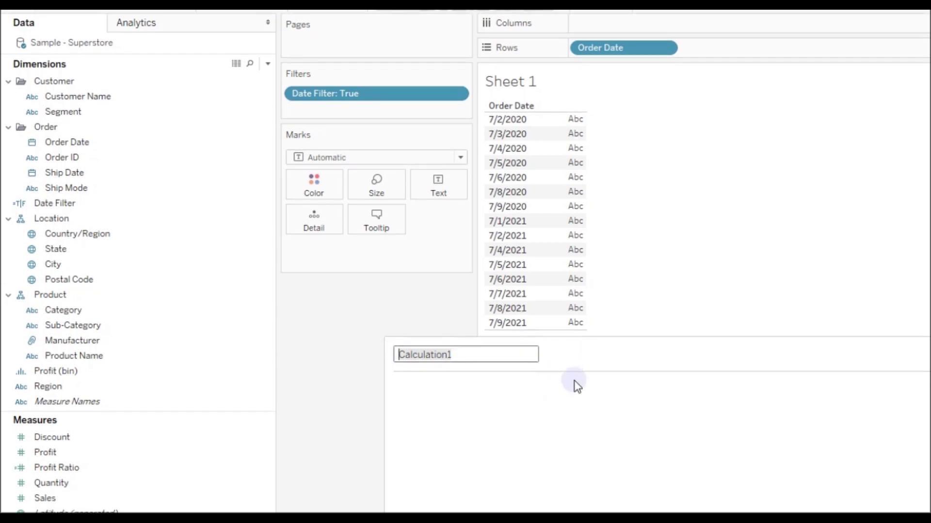
{"action": "type", "text": "S"}
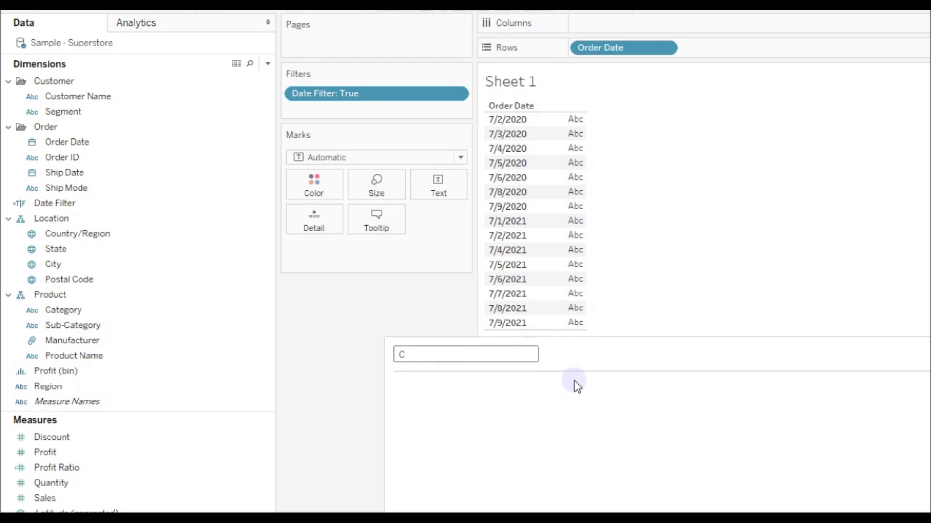
{"action": "type", "text": "urrent"}
{"action": "type", "text": "Period"}
{"action": "key", "text": "Tab"}
- Start the Current Period formula with the condition if [Order Date]>=[Start Date]
{"action": "type", "text": "if "}
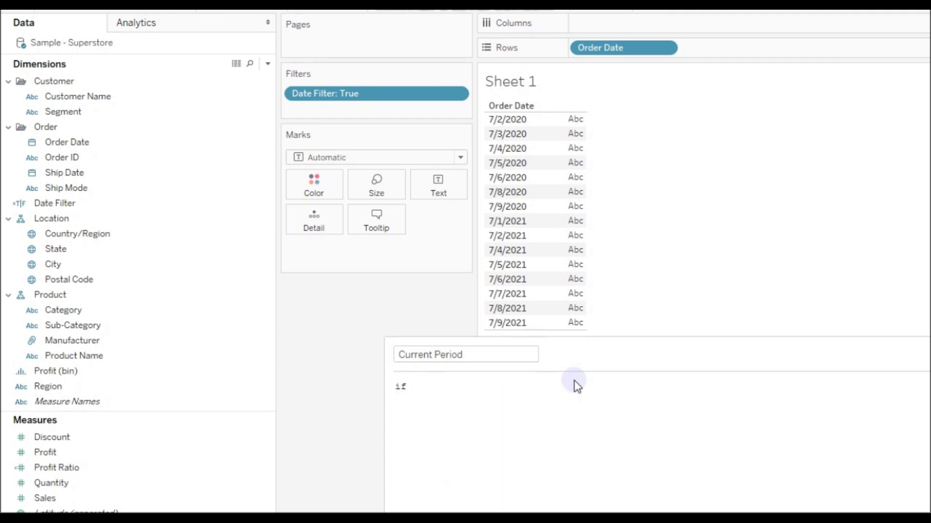
{"action": "type", "text": "ord"}
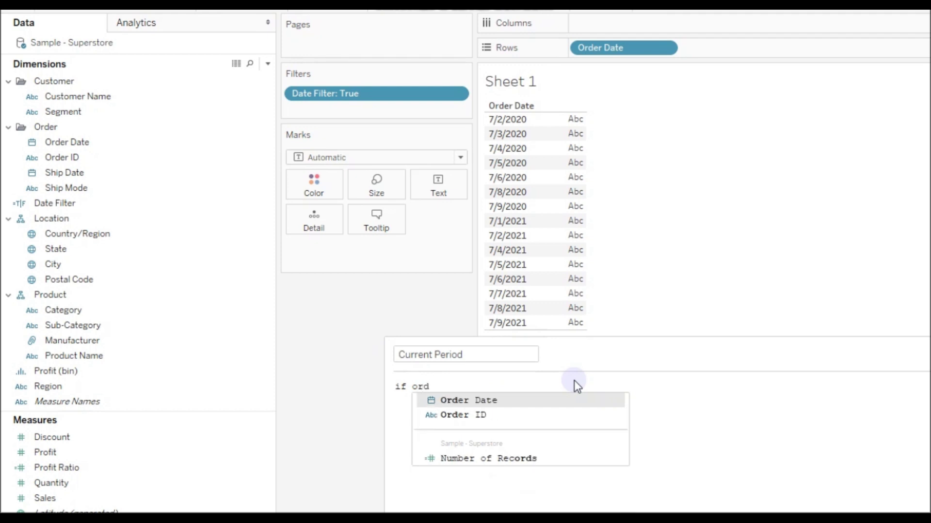
{"action": "key", "text": "Return"}
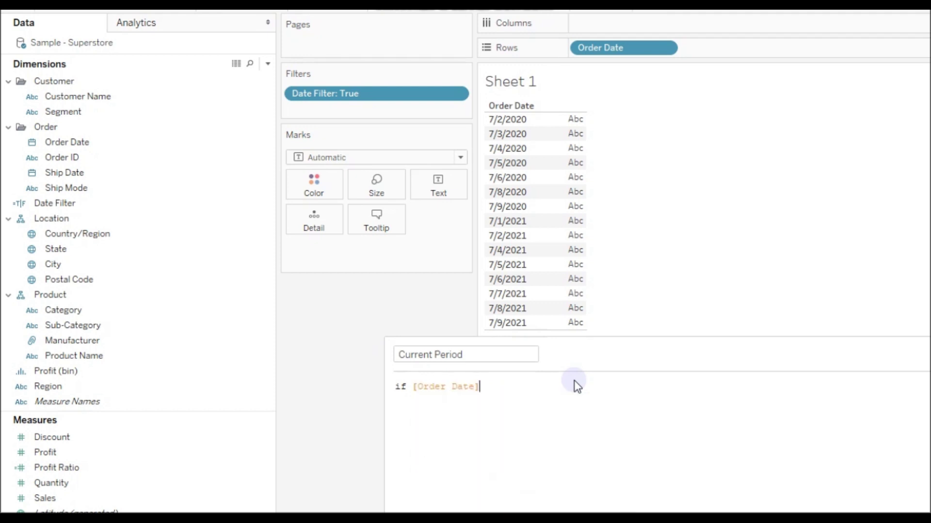
{"action": "type", "text": ">=sta"}
{"action": "key", "text": "Return"}
- Extend the Current Period formula with and [Order Date]<=END then [Sales] END
{"action": "type", "text": "a"}
{"action": "type", "text": "nd ord"}
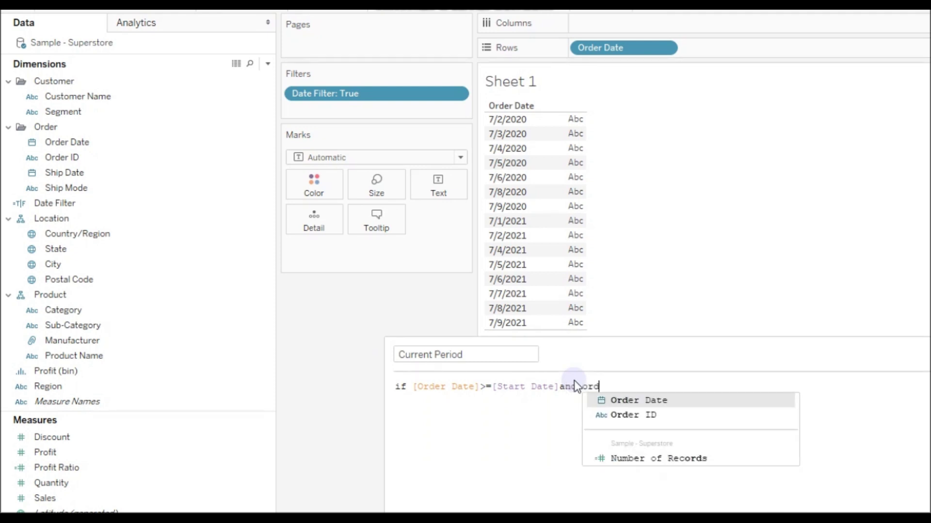
{"action": "key", "text": "Return"}
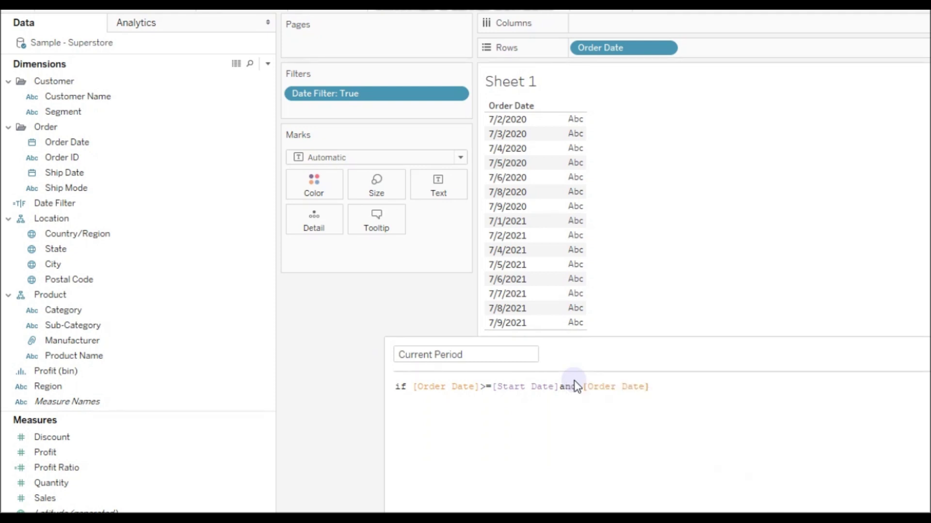
{"action": "type", "text": "<=END then sa"}
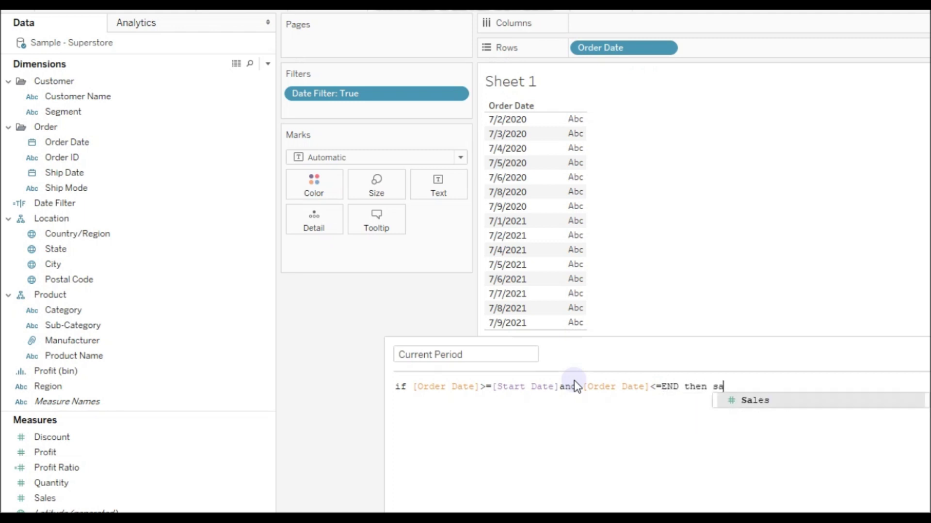
{"action": "key", "text": "Return"}
{"action": "type", "text": "end"}
{"action": "key", "text": "Return"}
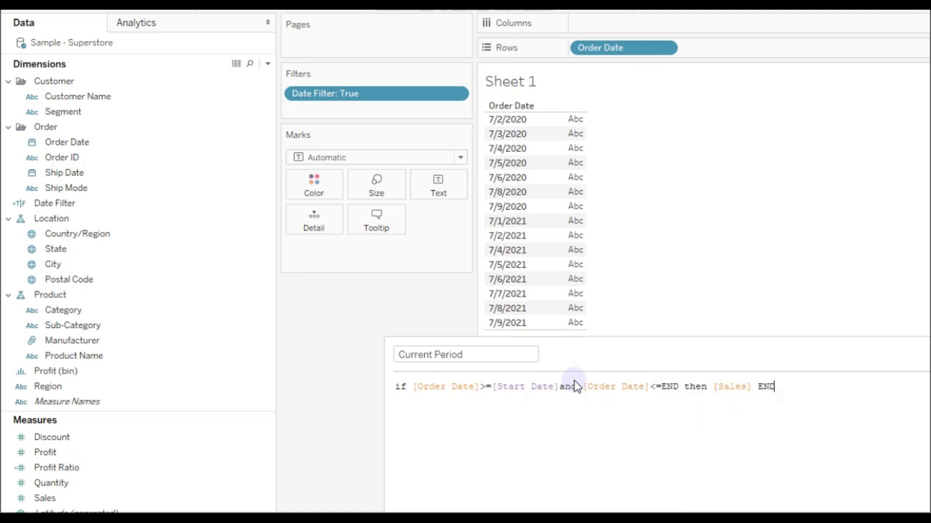
- Wrap the whole Current Period IF expression in a SUM() function
{"action": "left_click", "coordinate": [396, 386]}
{"action": "type", "text": "("}
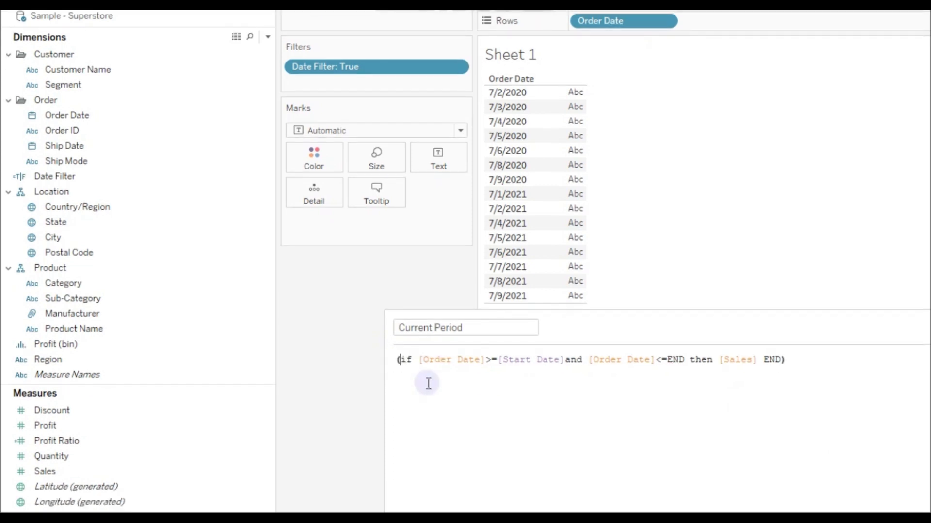
{"action": "key", "text": "Left"}
{"action": "type", "text": "su"}
{"action": "key", "text": "Down"}
{"action": "key", "text": "Return"}
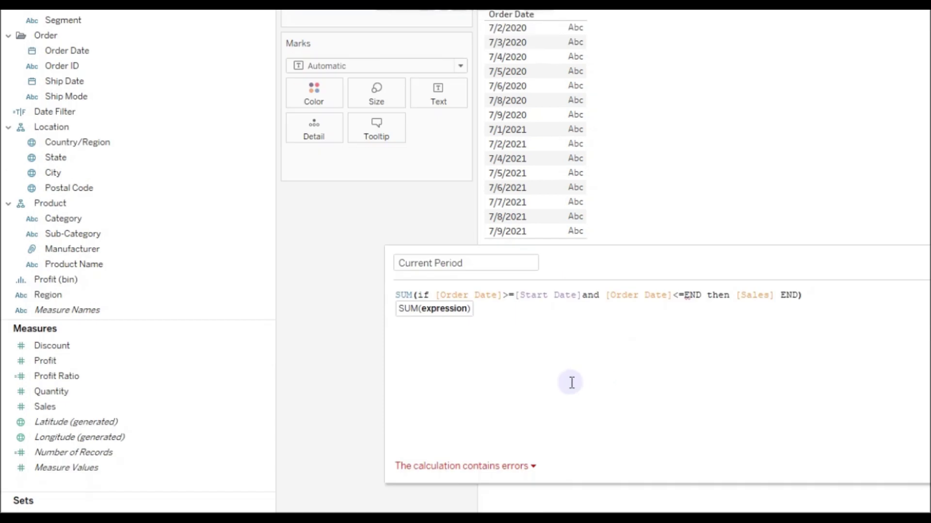
- Replace the END after <= with the [End Date] parameter and save the Current Period calculation
{"action": "left_click", "coordinate": [570, 451]}
{"action": "double_click", "coordinate": [692, 291]}
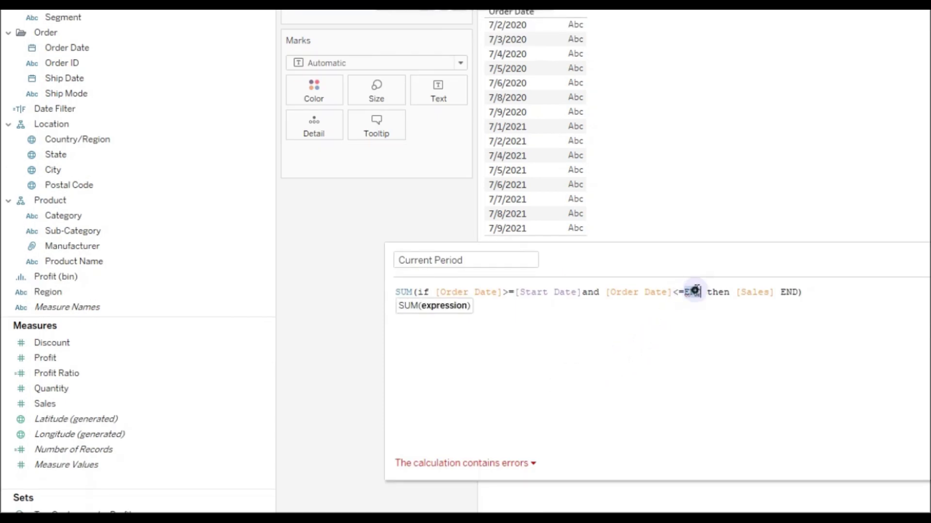
{"action": "type", "text": "end"}
{"action": "double_click", "coordinate": [703, 321]}
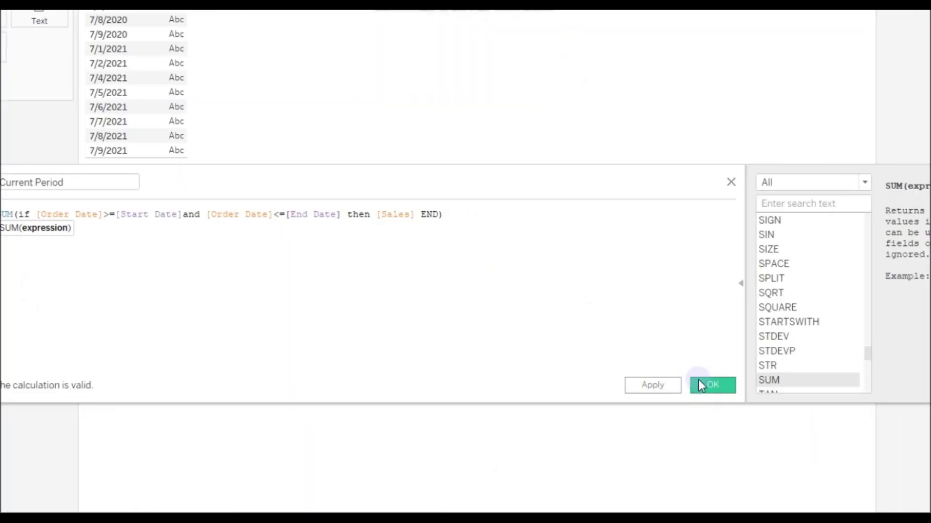
{"action": "left_click", "coordinate": [697, 386]}
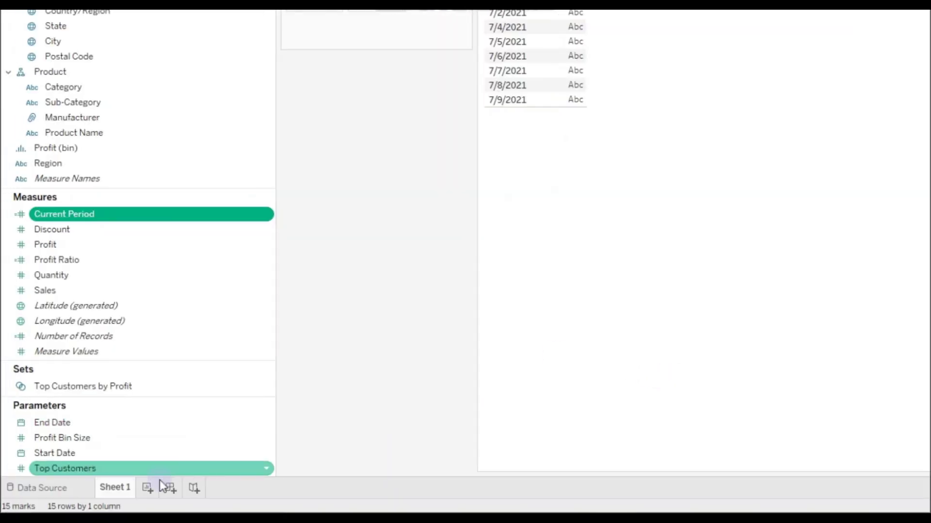
- Build a new worksheet listing Segment in rows with Current Period as the text values, widening the marks area
{"action": "left_click", "coordinate": [147, 488]}
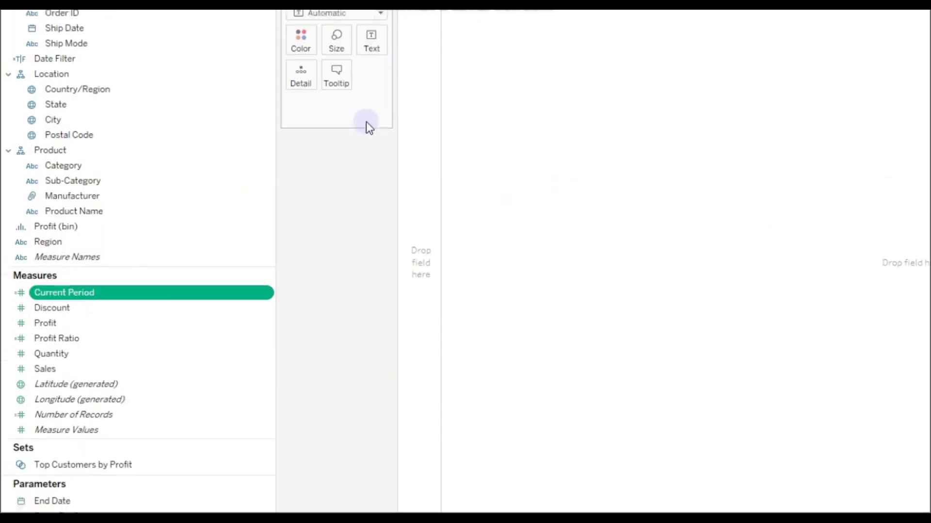
{"action": "left_click_drag", "start_coordinate": [395, 96], "coordinate": [459, 96]}
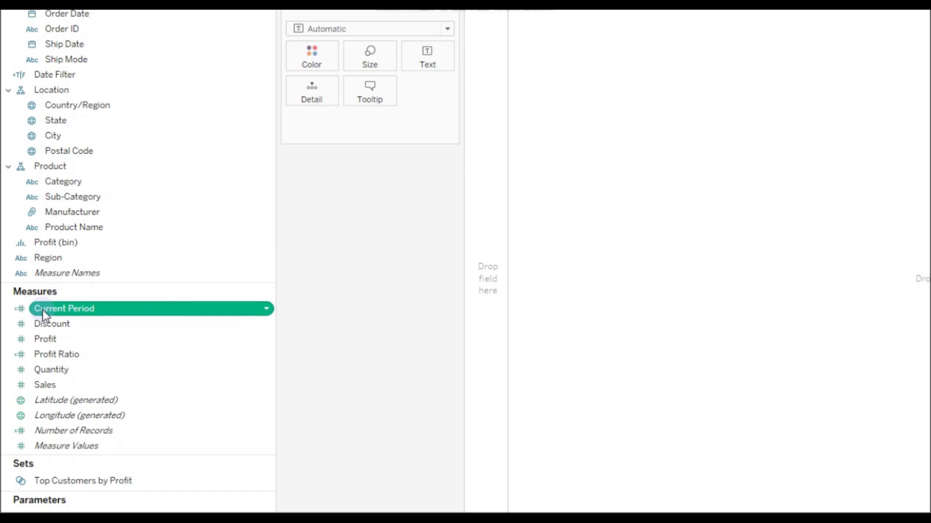
{"action": "left_click_drag", "start_coordinate": [73, 131], "coordinate": [597, 71]}
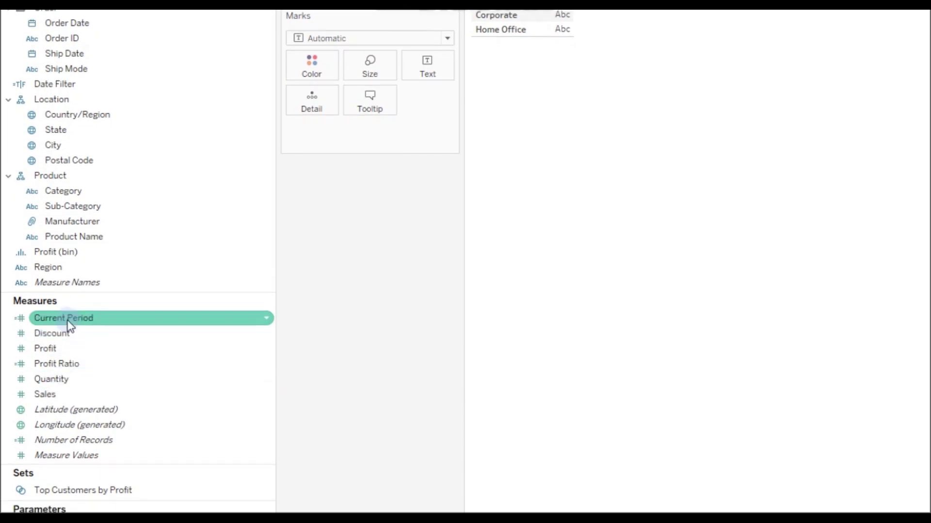
{"action": "left_click_drag", "start_coordinate": [52, 319], "coordinate": [421, 66]}
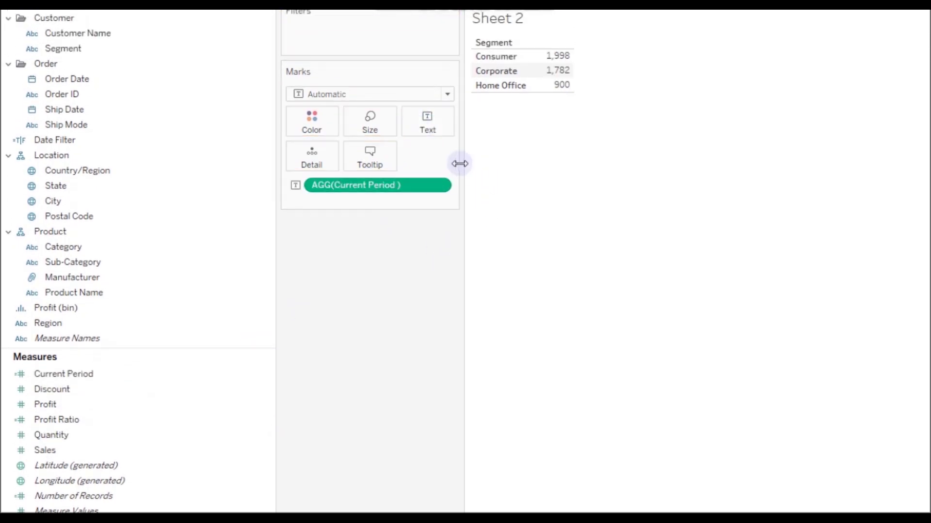
{"action": "left_click_drag", "start_coordinate": [462, 162], "coordinate": [500, 161]}
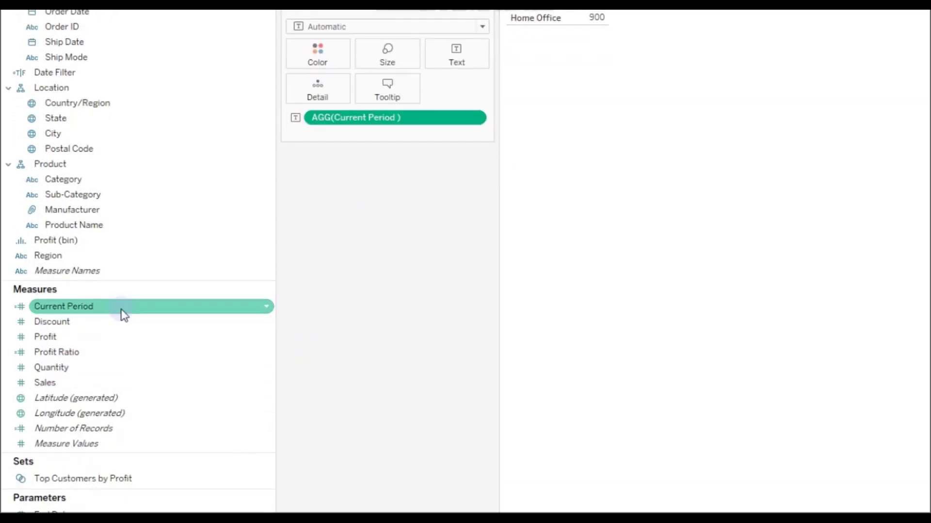
- Duplicate the Current Period measure and open the copy for editing
{"action": "right_click", "coordinate": [124, 375]}
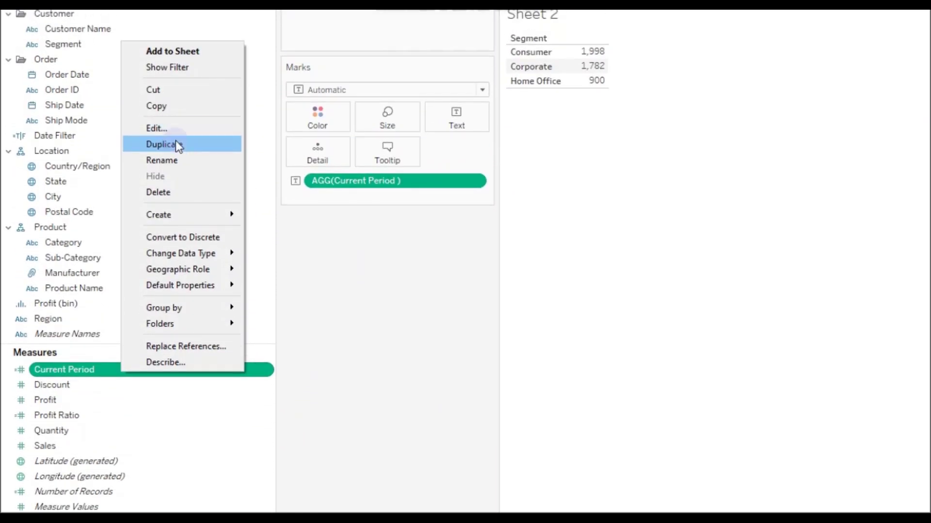
{"action": "left_click", "coordinate": [177, 107]}
{"action": "right_click", "coordinate": [136, 384]}
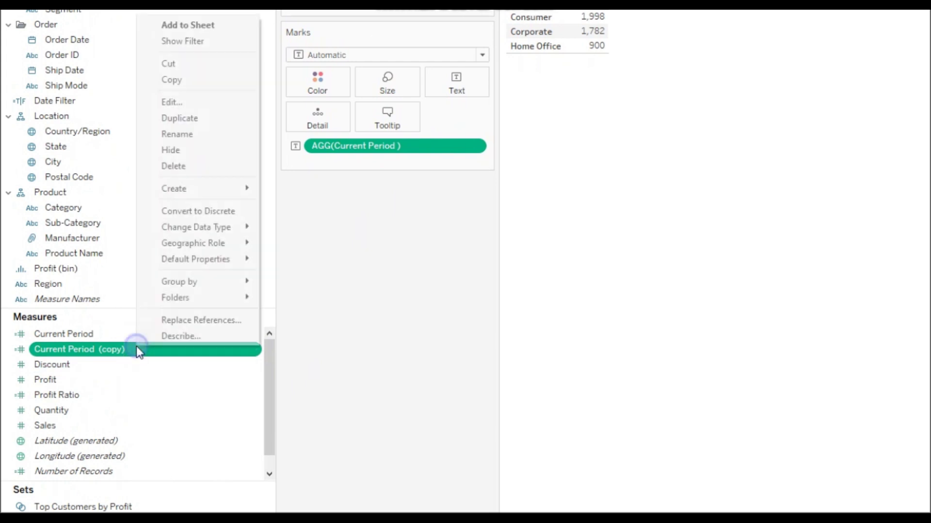
{"action": "left_click", "coordinate": [185, 138]}
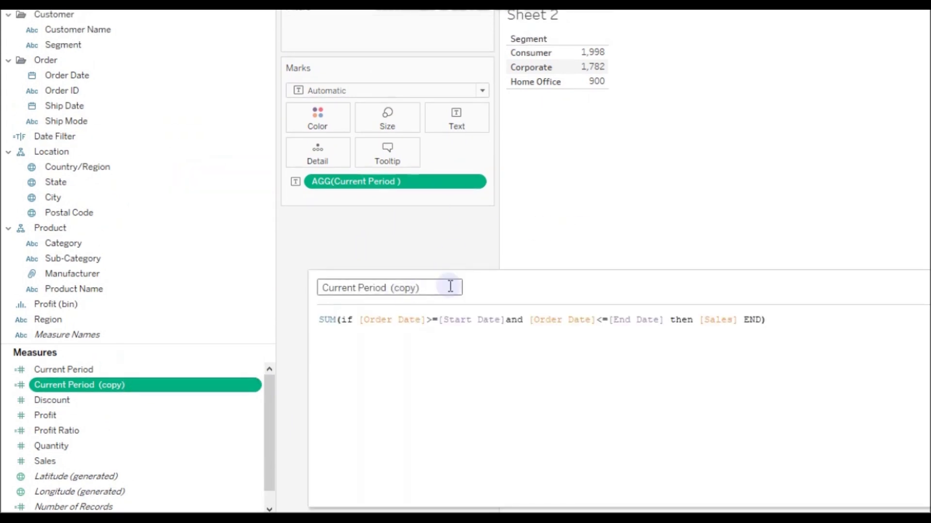
- Rename the copied calculation as Previous Year Period
{"action": "double_click", "coordinate": [341, 286]}
{"action": "type", "text": "Previo"}
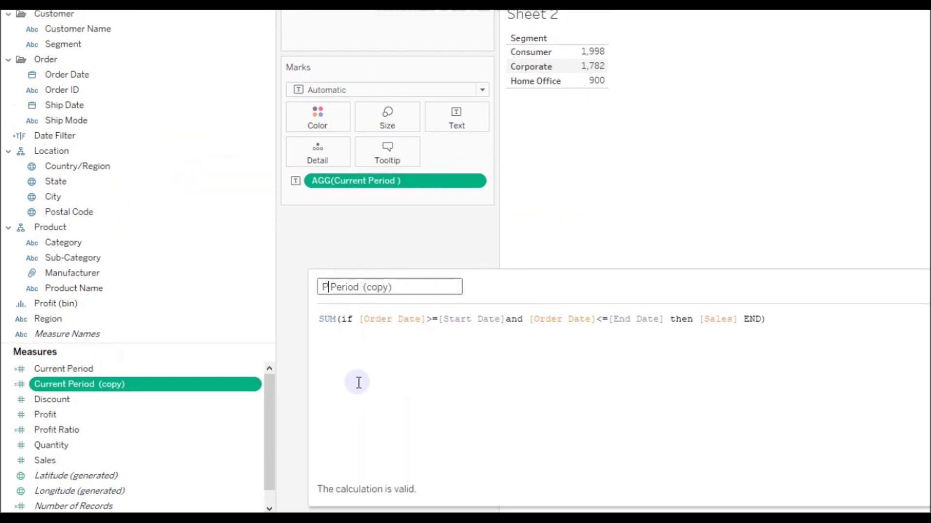
{"action": "type", "text": "us"}
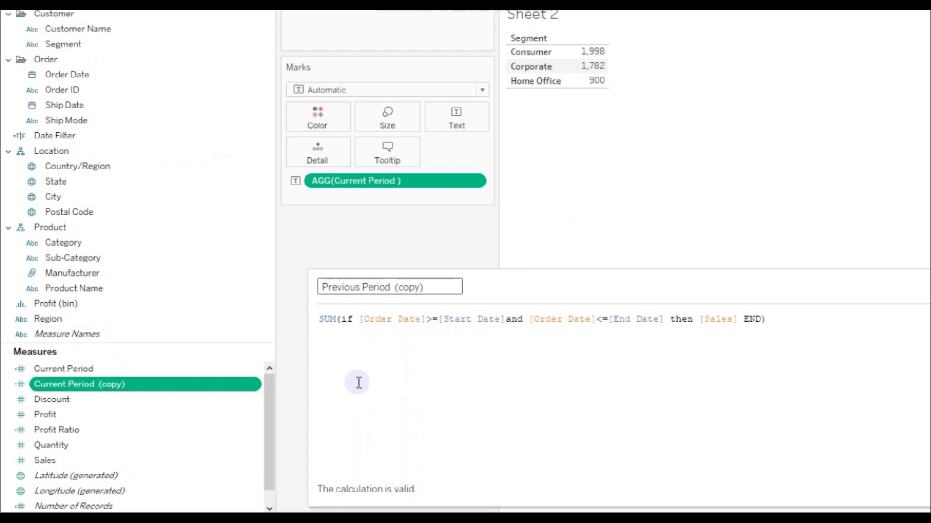
{"action": "type", "text": " Year"}
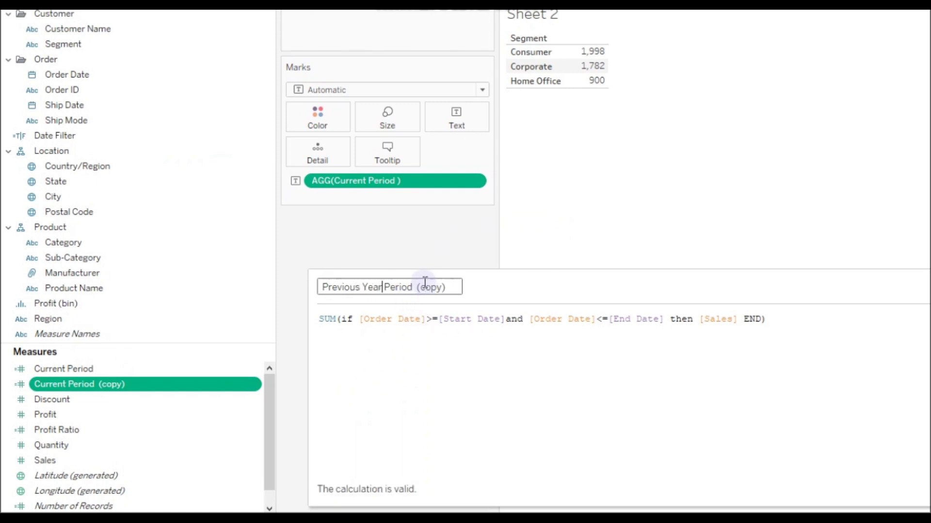
{"action": "left_click_drag", "start_coordinate": [415, 287], "coordinate": [474, 283]}
{"action": "key", "text": "BackSpace"}
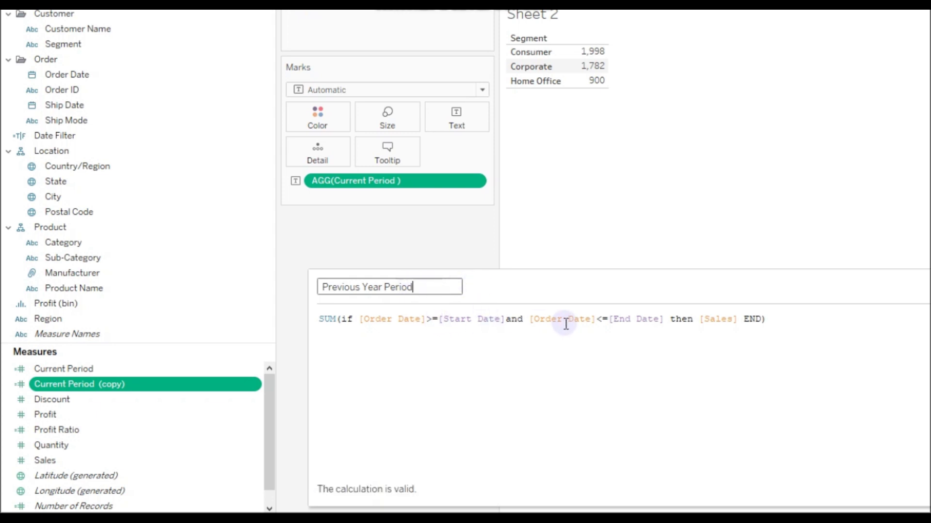
- Wrap [Start Date] in dateadd('year',-1,[Start Date]) within the Previous Year Period formula
{"action": "left_click", "coordinate": [441, 278]}
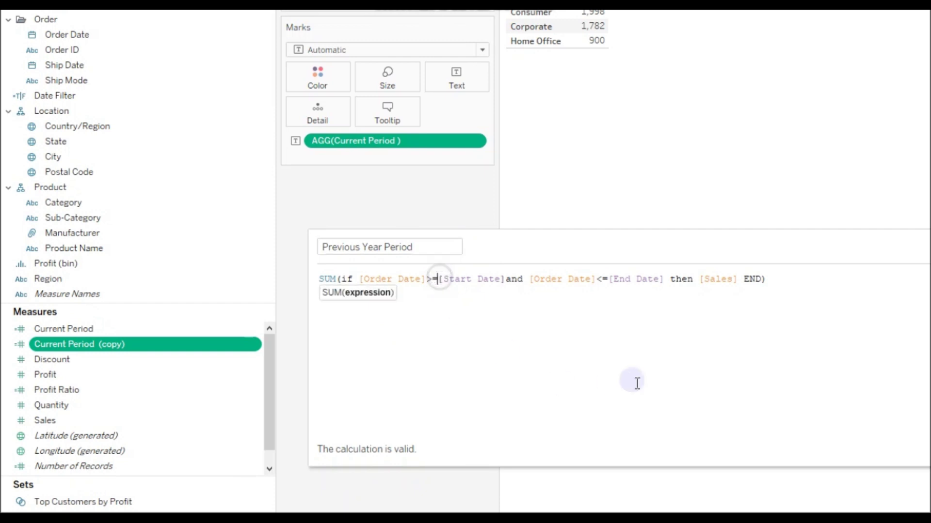
{"action": "left_click", "coordinate": [638, 384]}
{"action": "type", "text": "dateadd"}
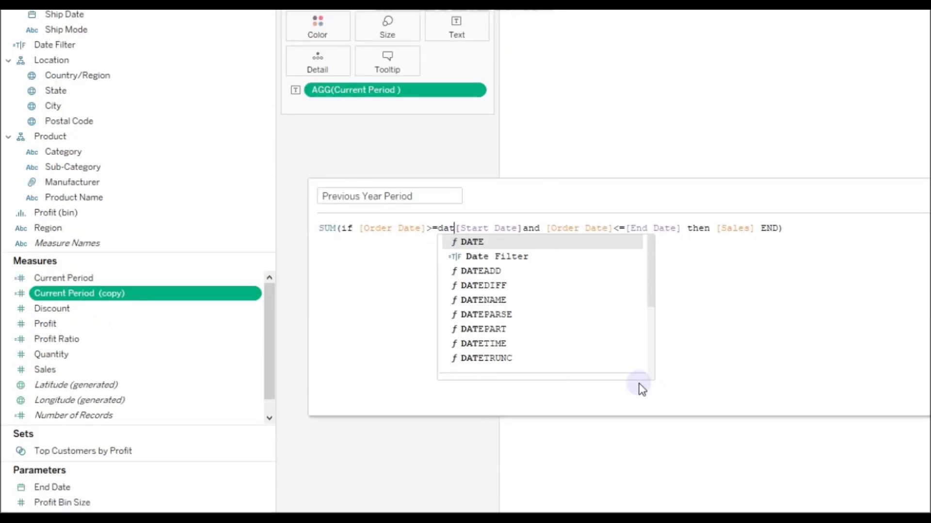
{"action": "type", "text": "("}
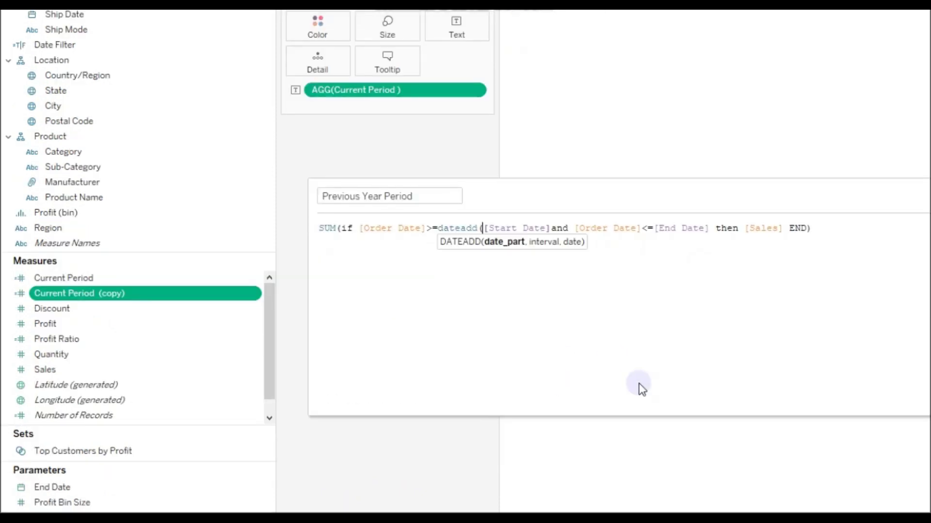
{"action": "type", "text": "''"}
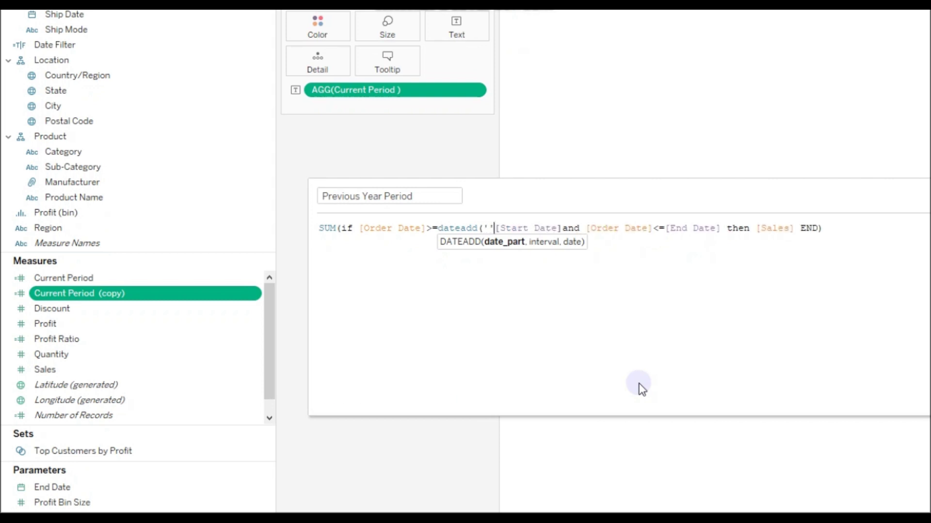
{"action": "type", "text": "year"}
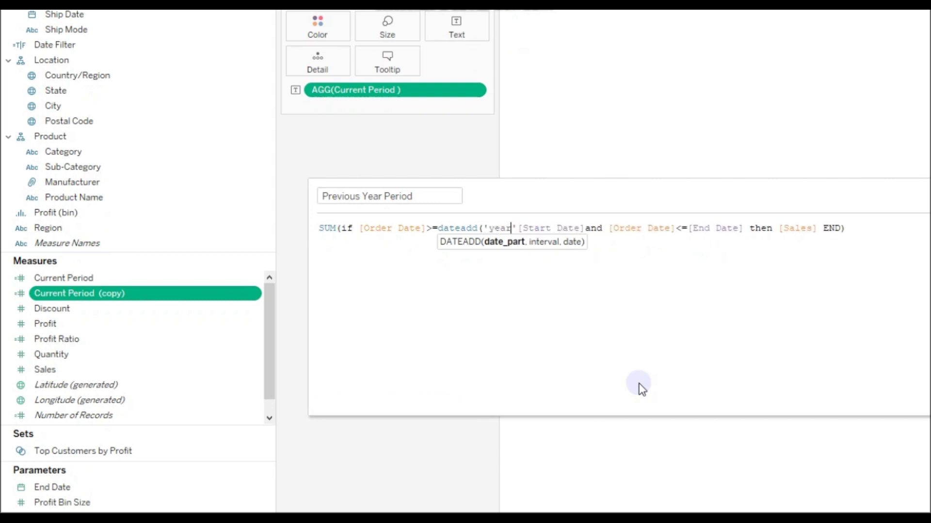
{"action": "key", "text": "Right"}
{"action": "type", "text": ",-1,"}
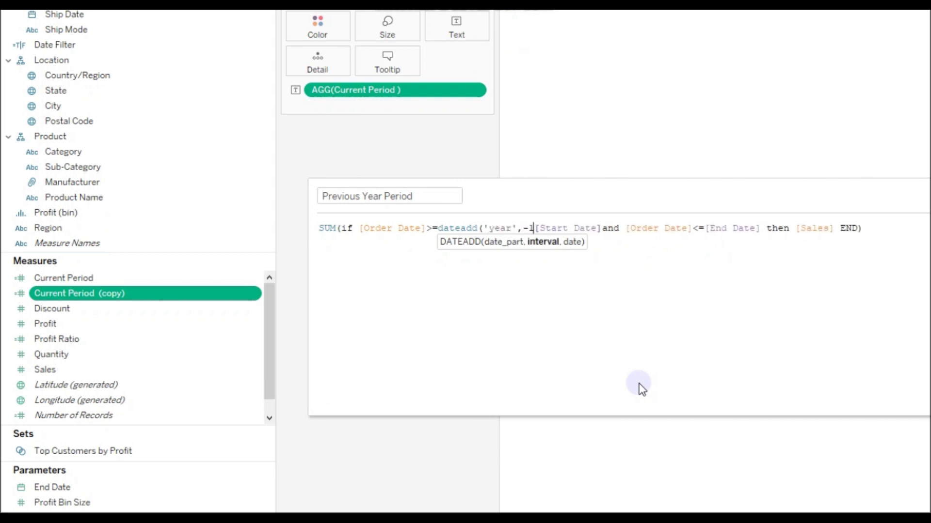
{"action": "left_click", "coordinate": [607, 228]}
{"action": "type", "text": ")"}
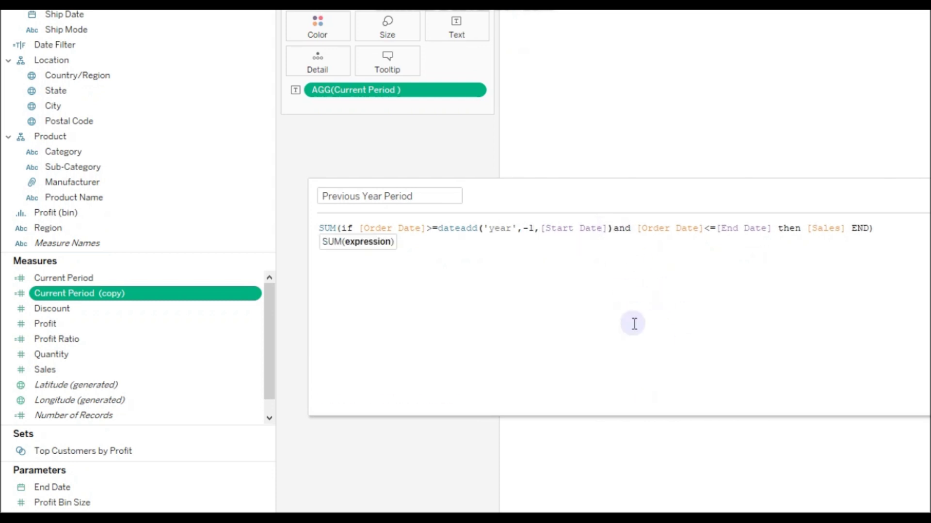
- Wrap [End Date] in dateadd('year',-1,[End Date]) in the formula and save the Previous Year Period calculation
{"action": "left_click", "coordinate": [715, 228]}
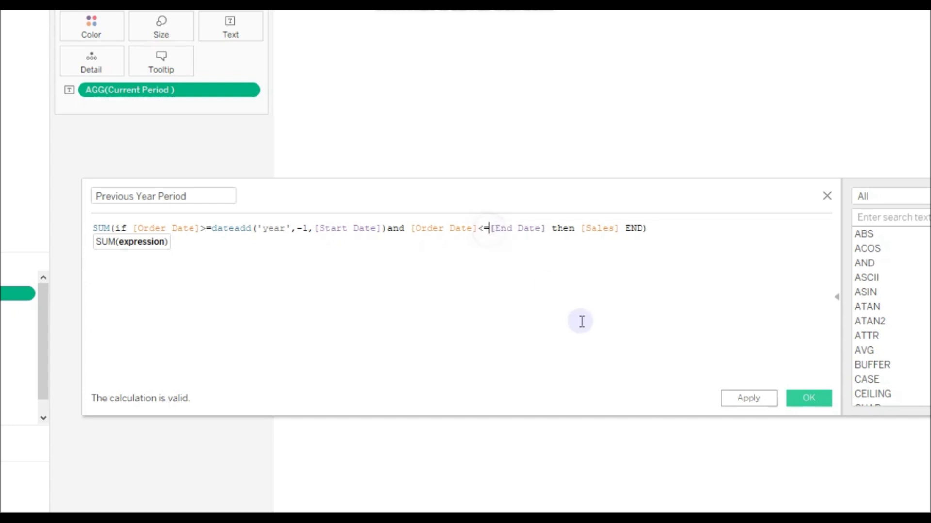
{"action": "type", "text": "dateadd"}
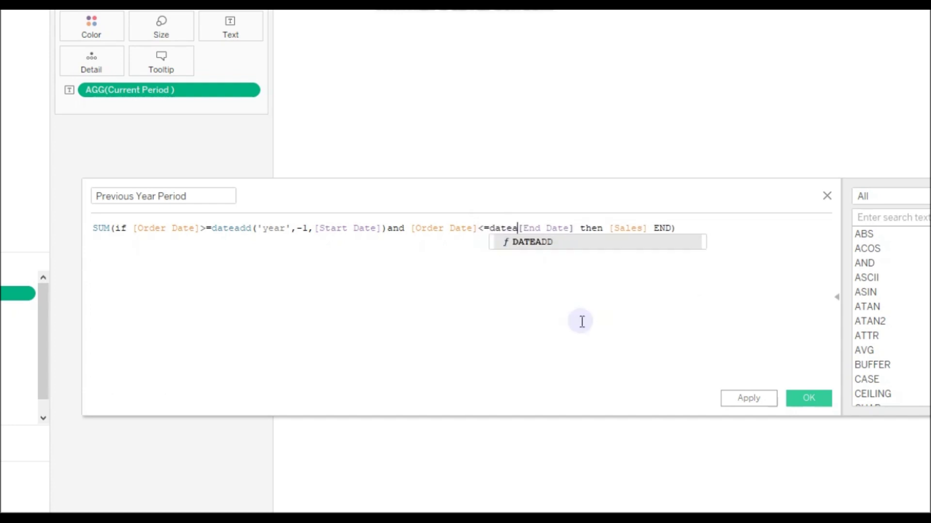
{"action": "type", "text": "("}
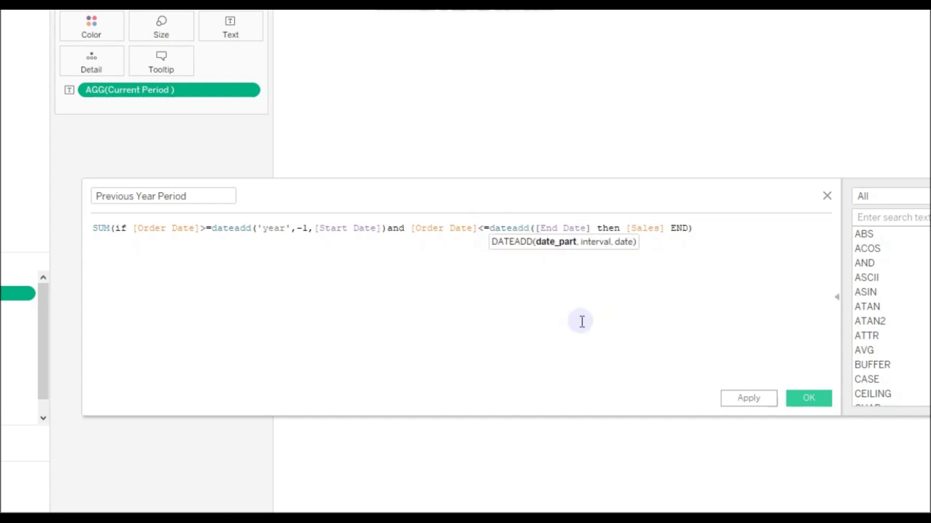
{"action": "type", "text": "''"}
{"action": "key", "text": "Left"}
{"action": "type", "text": "year',-1"}
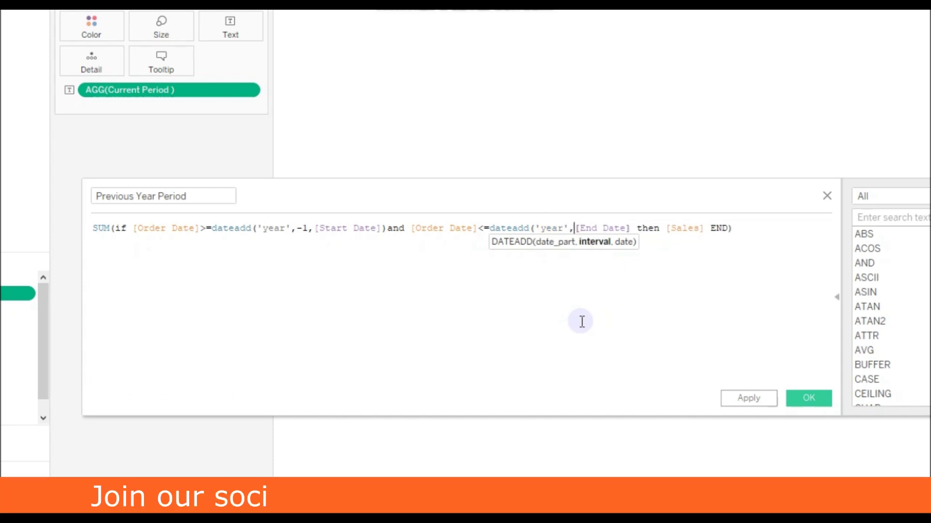
{"action": "type", "text": ","}
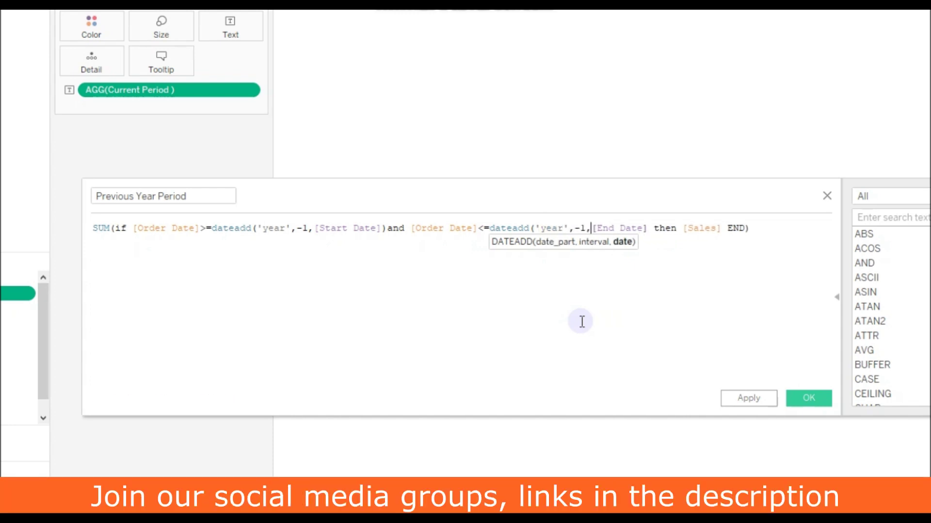
{"action": "left_click", "coordinate": [648, 228]}
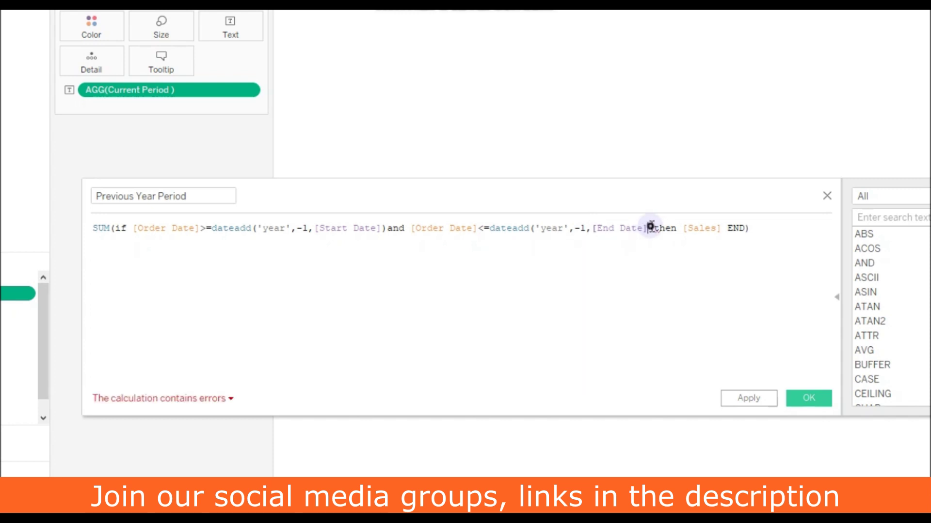
{"action": "type", "text": ")"}
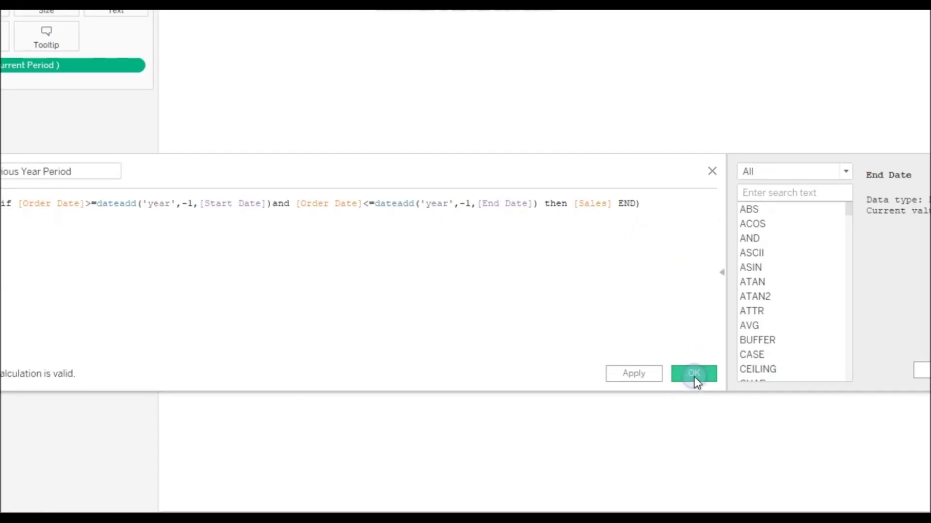
{"action": "left_click", "coordinate": [694, 377]}
- Add Previous Year Period beside Current Period in the segment table and show the Start Date and End Date parameter controls
{"action": "left_click", "coordinate": [97, 285]}
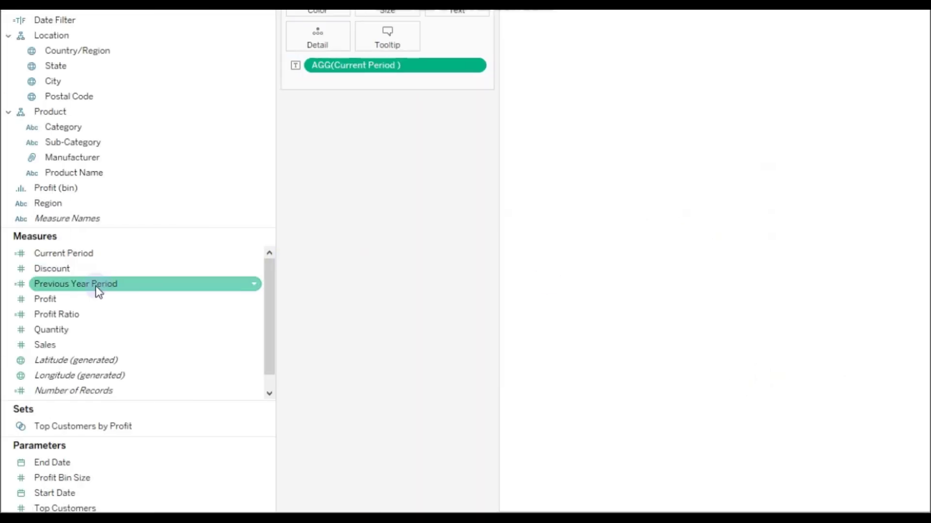
{"action": "left_click_drag", "start_coordinate": [83, 288], "coordinate": [586, 66]}
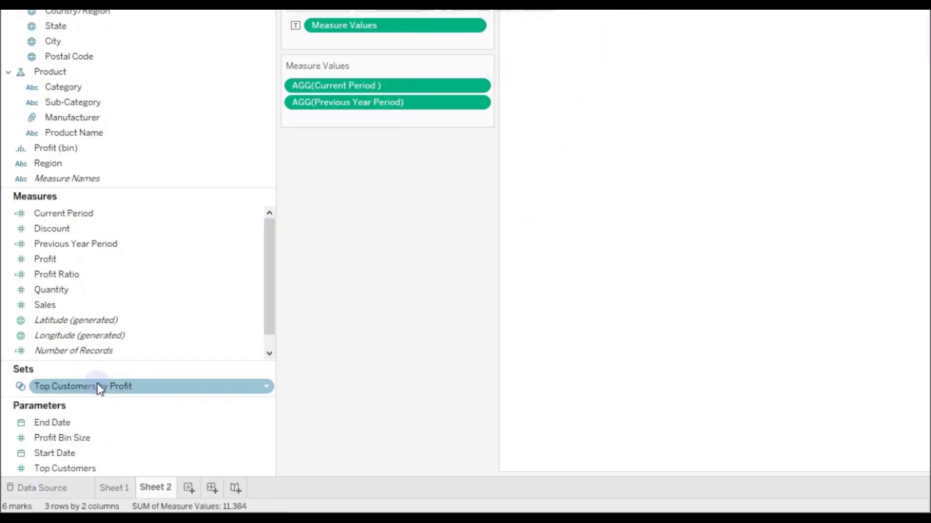
{"action": "right_click", "coordinate": [87, 451]}
{"action": "left_click", "coordinate": [162, 209]}
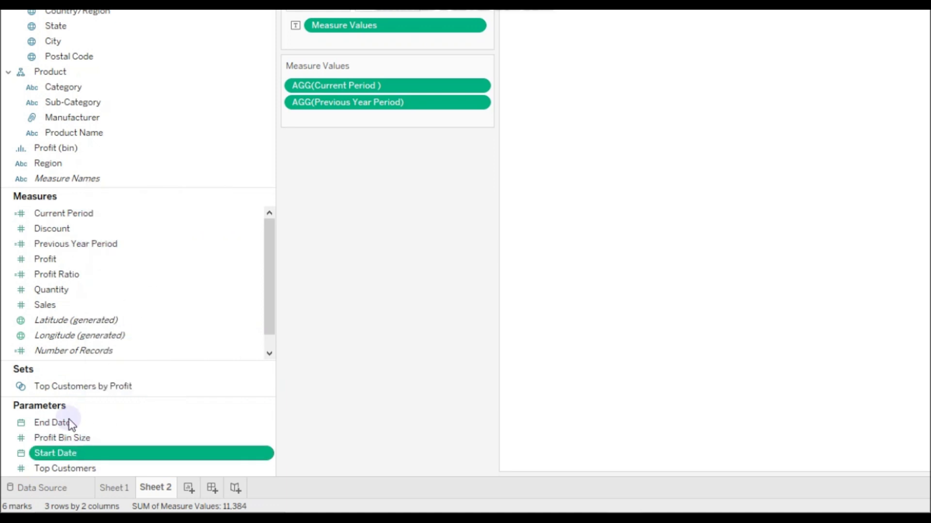
{"action": "right_click", "coordinate": [69, 419]}
{"action": "left_click", "coordinate": [154, 180]}
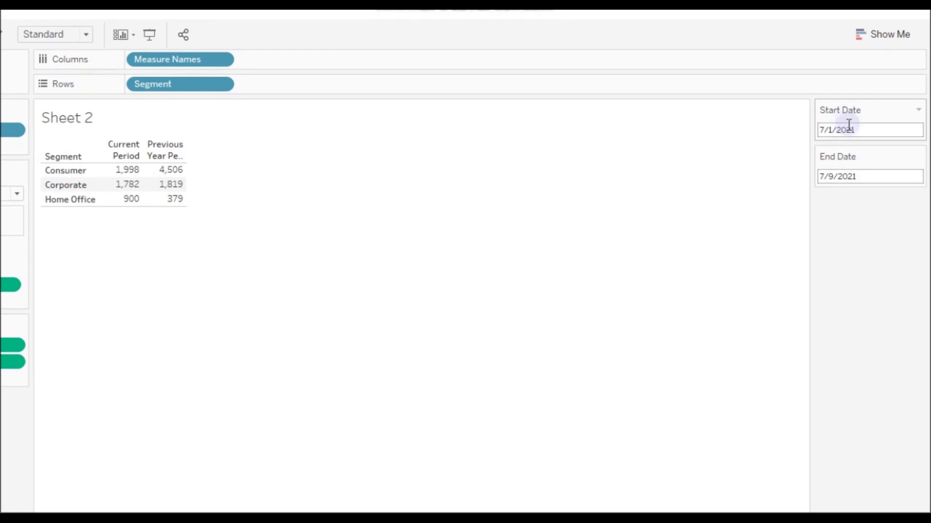
- Set the End Date parameter to 5/31/2020
{"action": "left_click", "coordinate": [858, 178]}
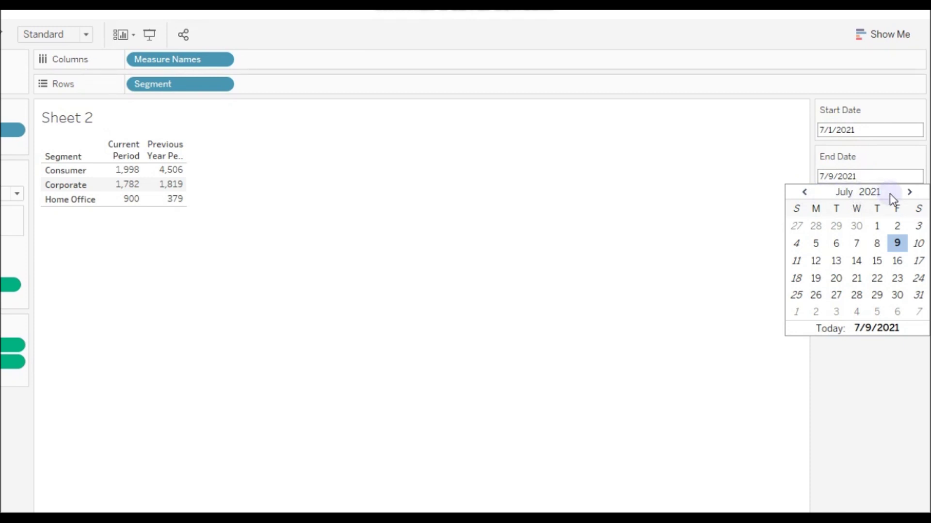
{"action": "left_click", "coordinate": [804, 192]}
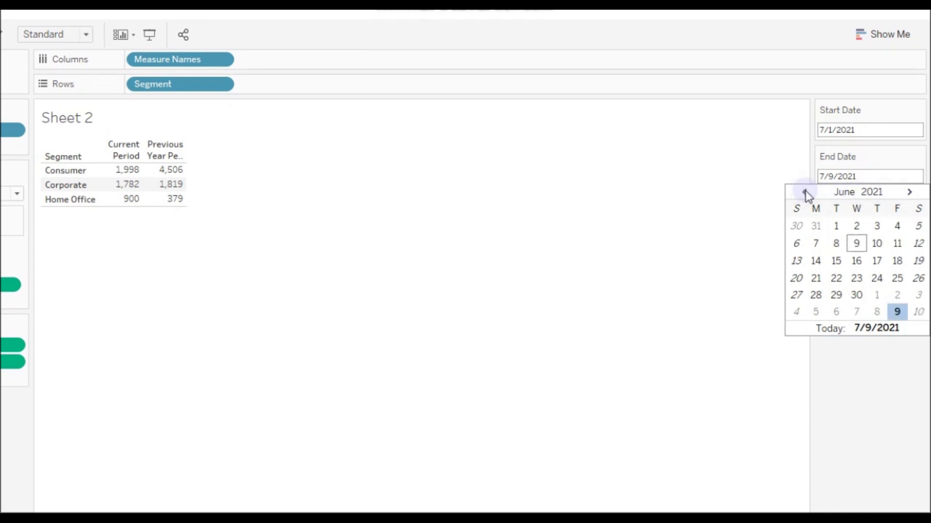
{"action": "left_click", "coordinate": [805, 192]}
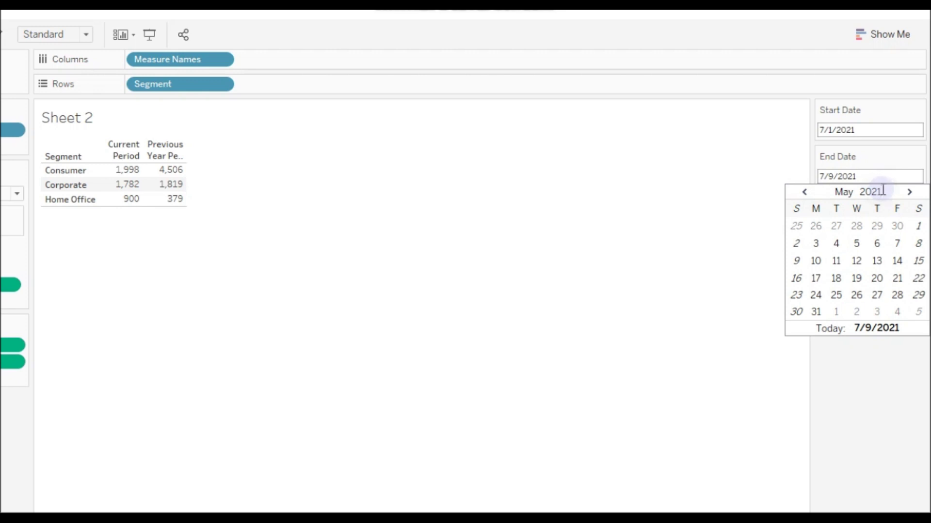
{"action": "type", "text": "0"}
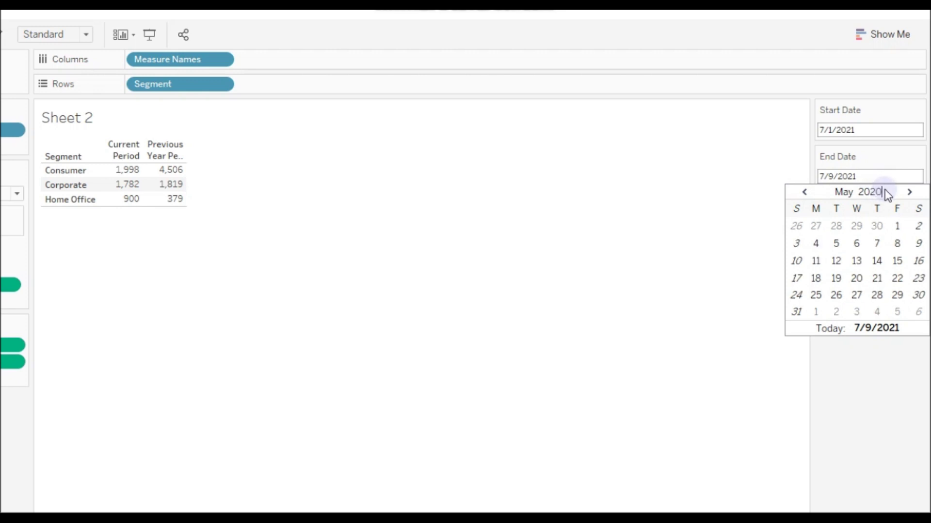
{"action": "left_click", "coordinate": [797, 313]}
- Set the Start Date parameter to 5/1/2020
{"action": "left_click", "coordinate": [858, 130]}
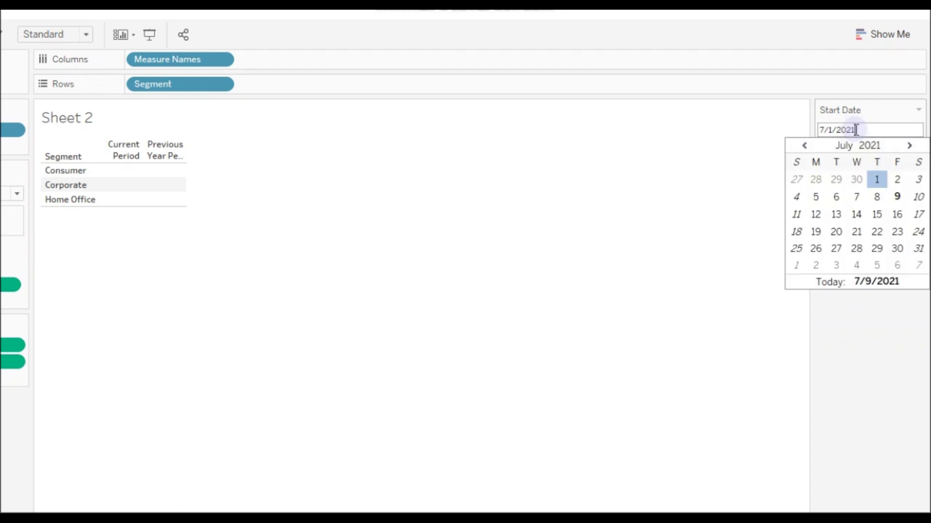
{"action": "left_click", "coordinate": [875, 147]}
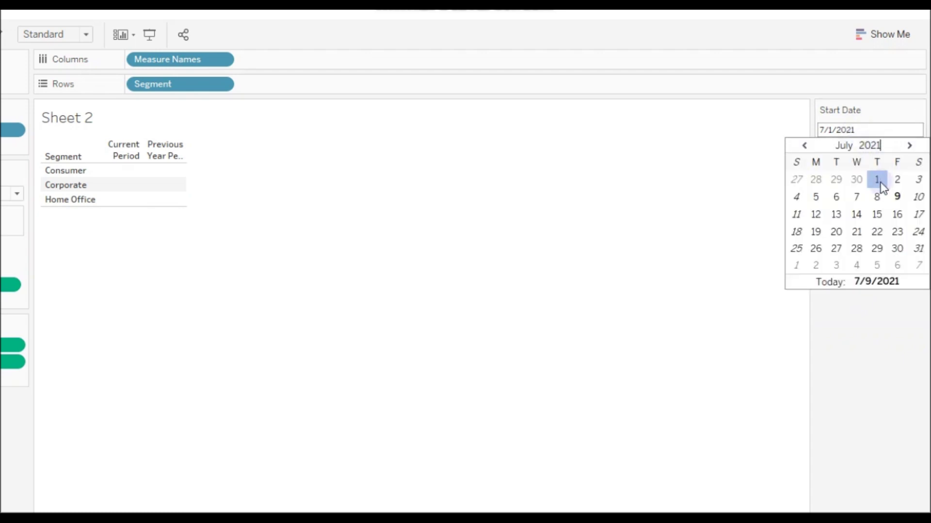
{"action": "key", "text": "BackSpace"}
{"action": "type", "text": "0"}
{"action": "left_click", "coordinate": [843, 146]}
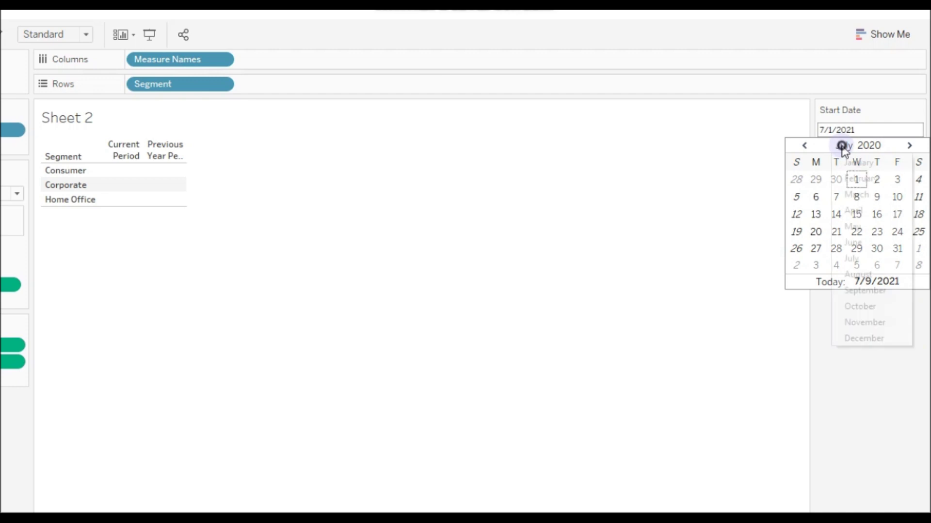
{"action": "left_click", "coordinate": [863, 226]}
{"action": "left_click", "coordinate": [897, 180]}
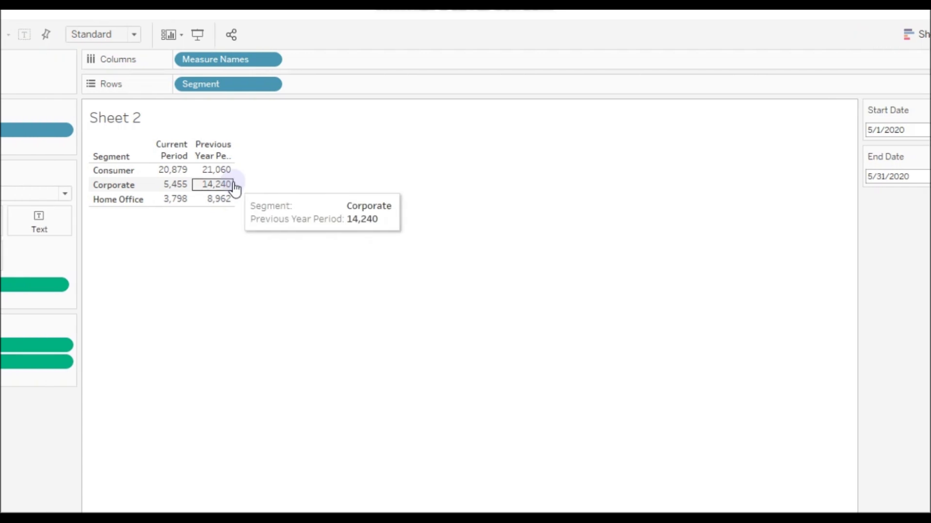
- Inspect Corporate's Previous Year Period value and review the May 2019 and May 2020 order dates listed in Sheet 1
{"action": "left_click", "coordinate": [230, 185]}
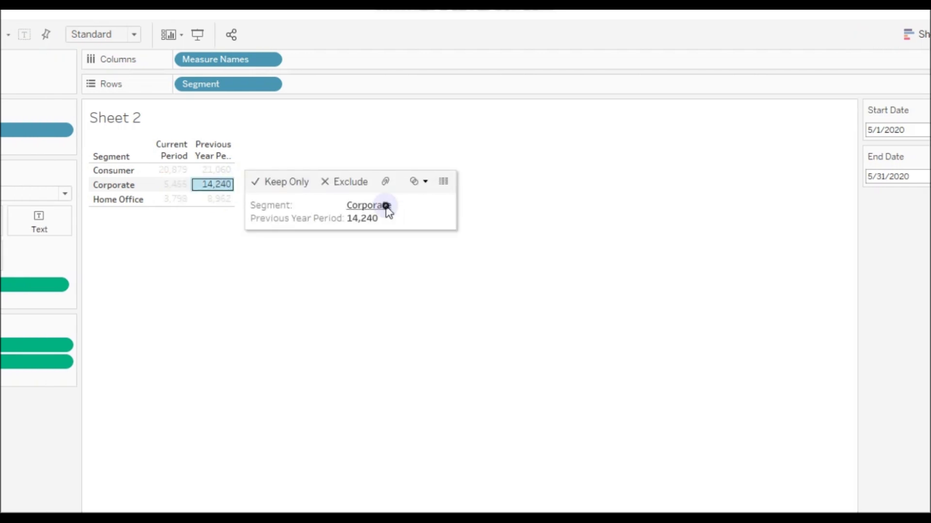
{"action": "left_click", "coordinate": [537, 288]}
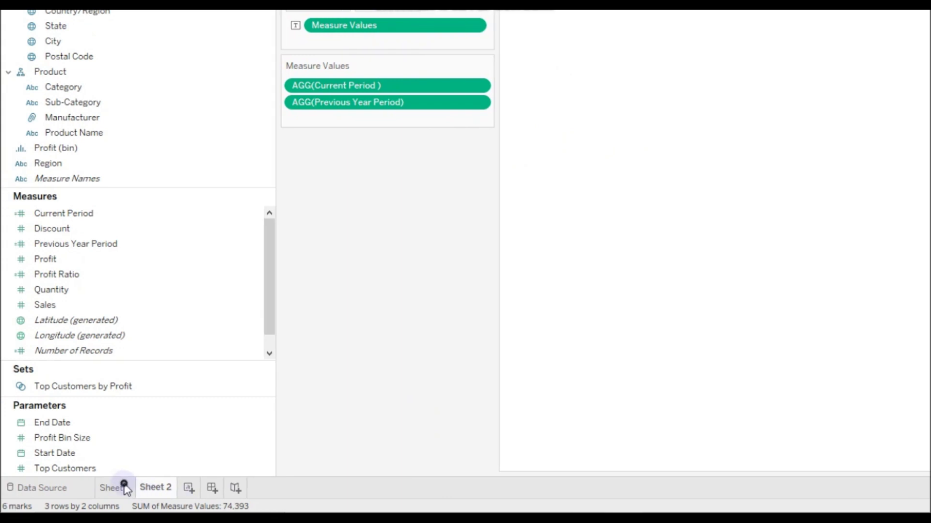
{"action": "left_click", "coordinate": [125, 487]}
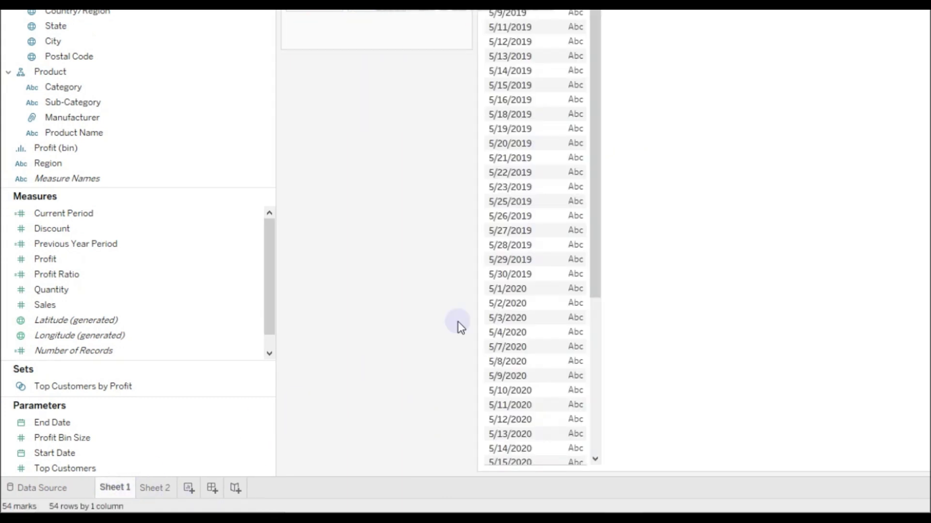
{"action": "left_click_drag", "start_coordinate": [597, 121], "coordinate": [606, 323]}
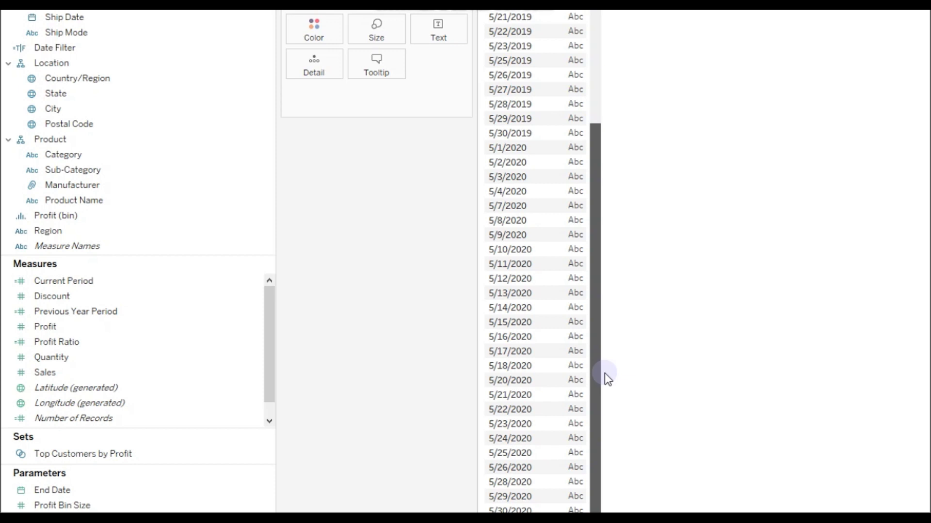
{"action": "left_click_drag", "start_coordinate": [605, 374], "coordinate": [622, 74]}
{"action": "left_click_drag", "start_coordinate": [621, 121], "coordinate": [623, 443]}
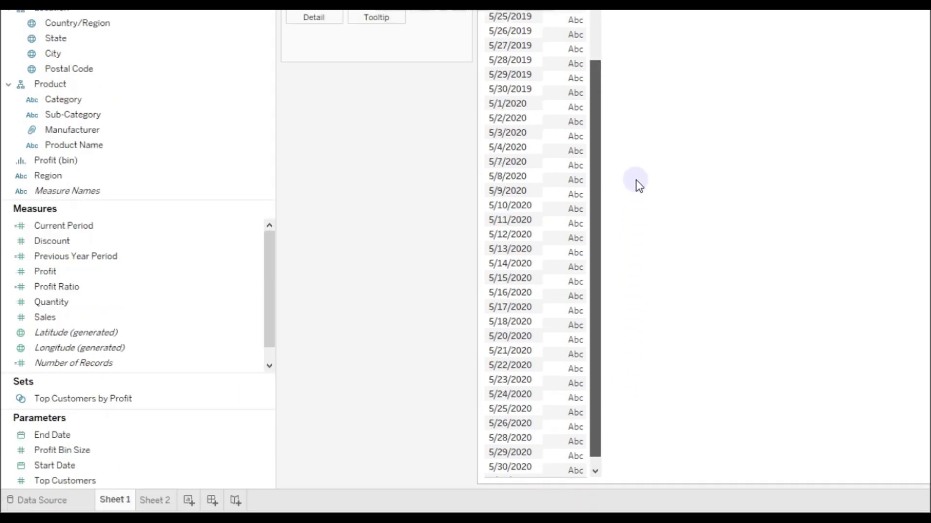
{"action": "scroll", "coordinate": [636, 189], "scroll_direction": "up", "scroll_amount": 3}
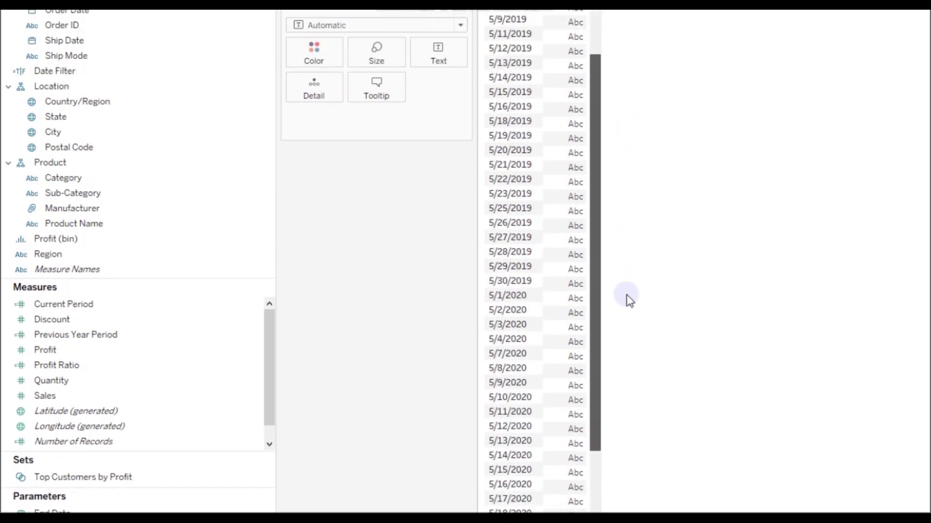
{"action": "scroll", "coordinate": [629, 284], "scroll_direction": "down", "scroll_amount": 3}
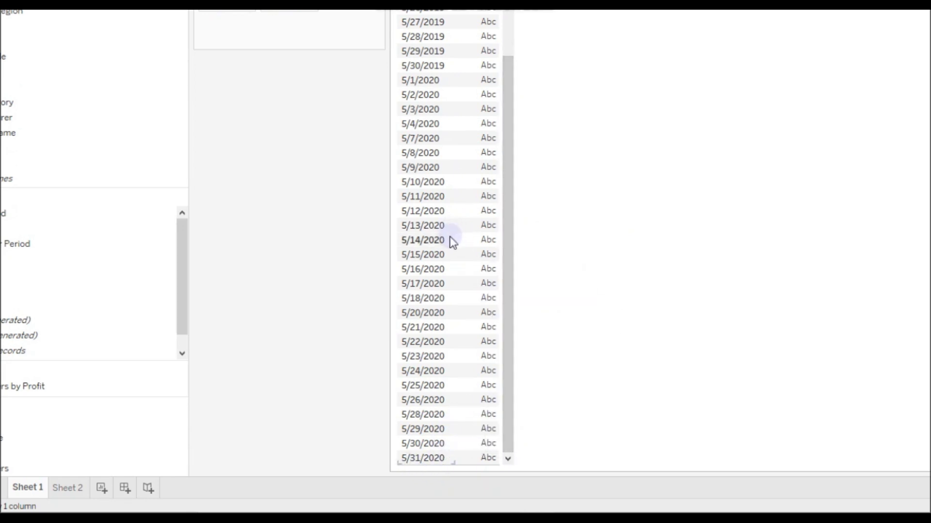
{"action": "scroll", "coordinate": [451, 241], "scroll_direction": "up", "scroll_amount": 3}
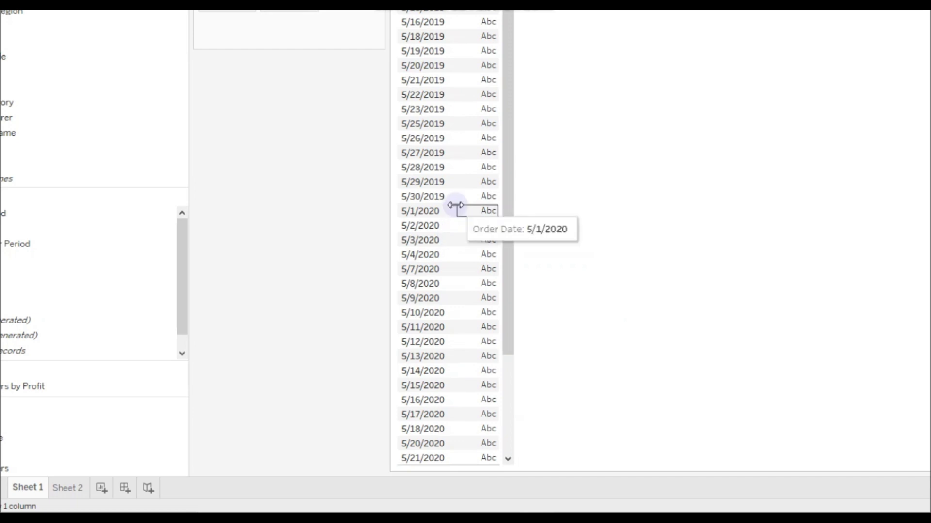
{"action": "scroll", "coordinate": [438, 186], "scroll_direction": "up", "scroll_amount": 2}
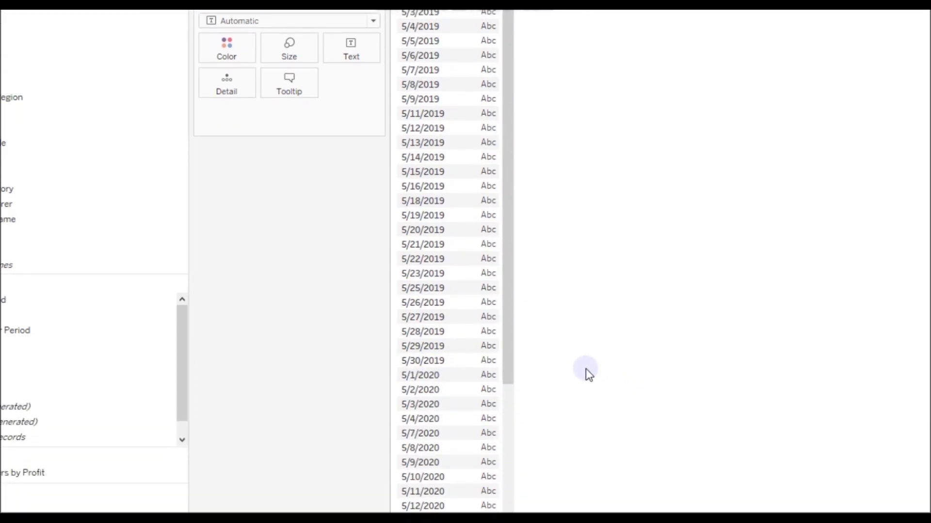
{"action": "scroll", "coordinate": [536, 347], "scroll_direction": "down", "scroll_amount": 5}
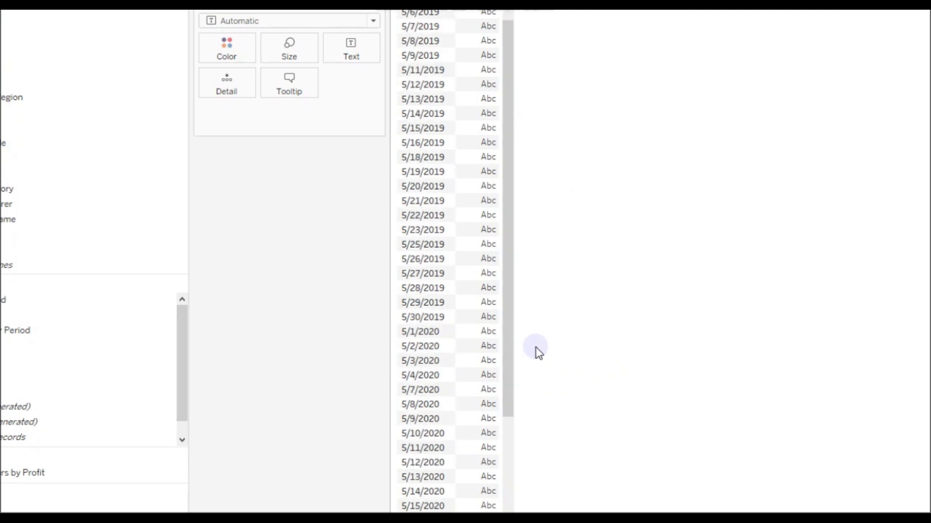